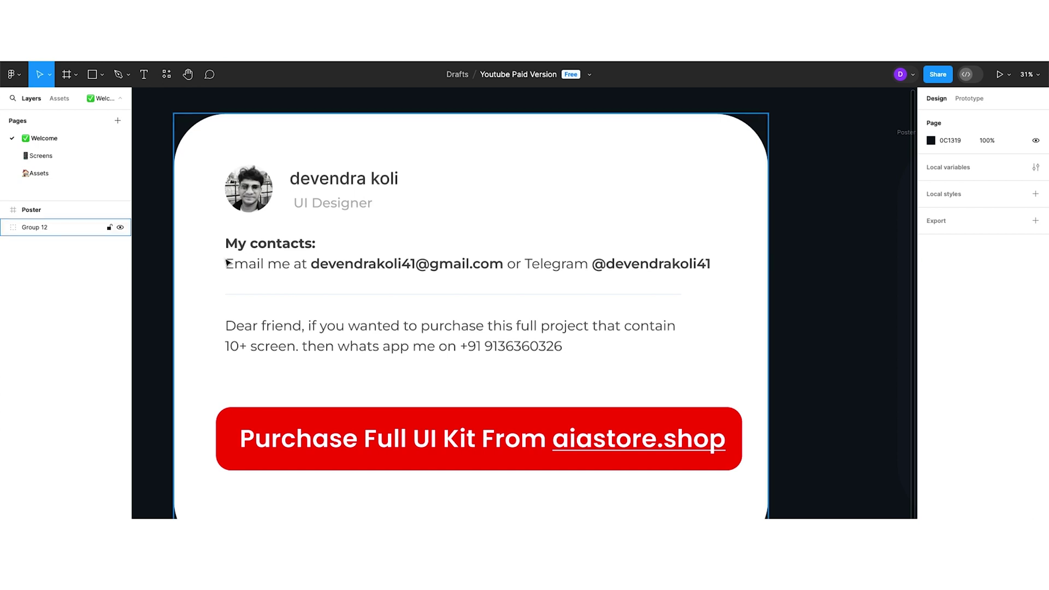
# Inspect the poster group and the aiastore.shop text in its banner.
pyautogui.scroll(-1, 443, 326)
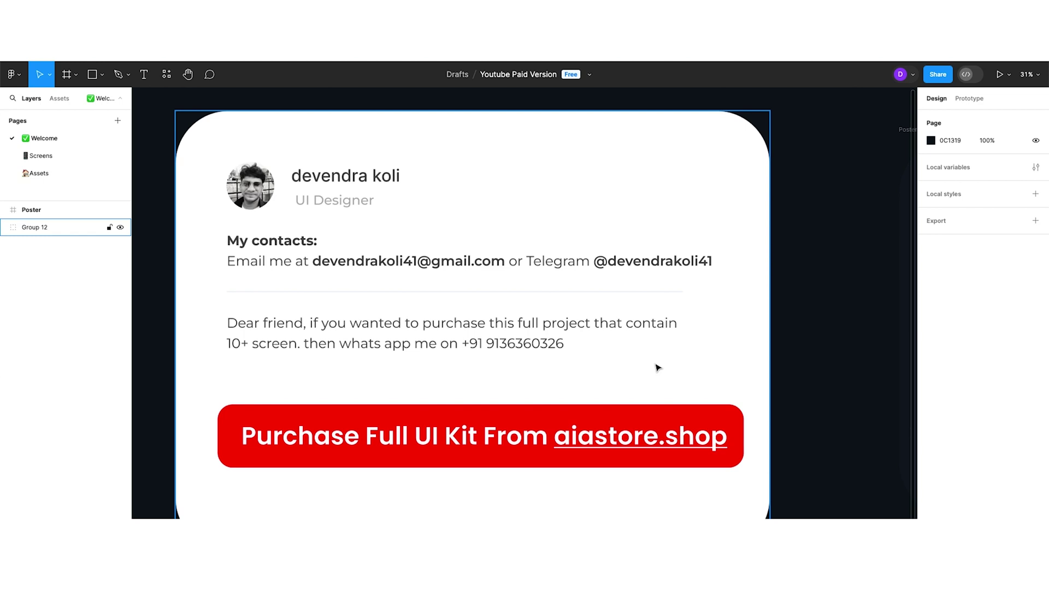
pyautogui.press('Escape')
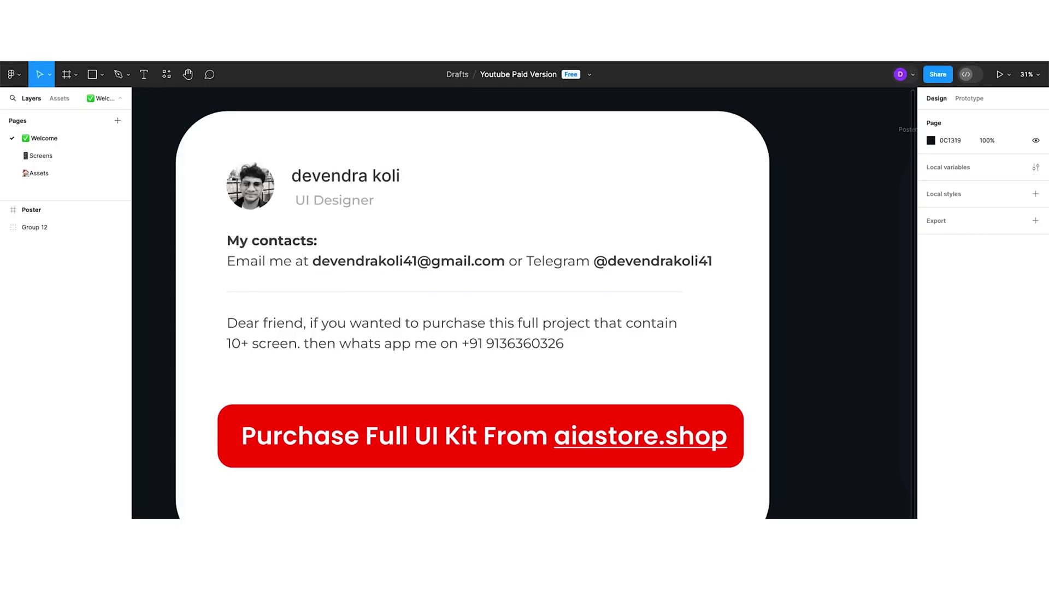
pyautogui.click(388, 410)
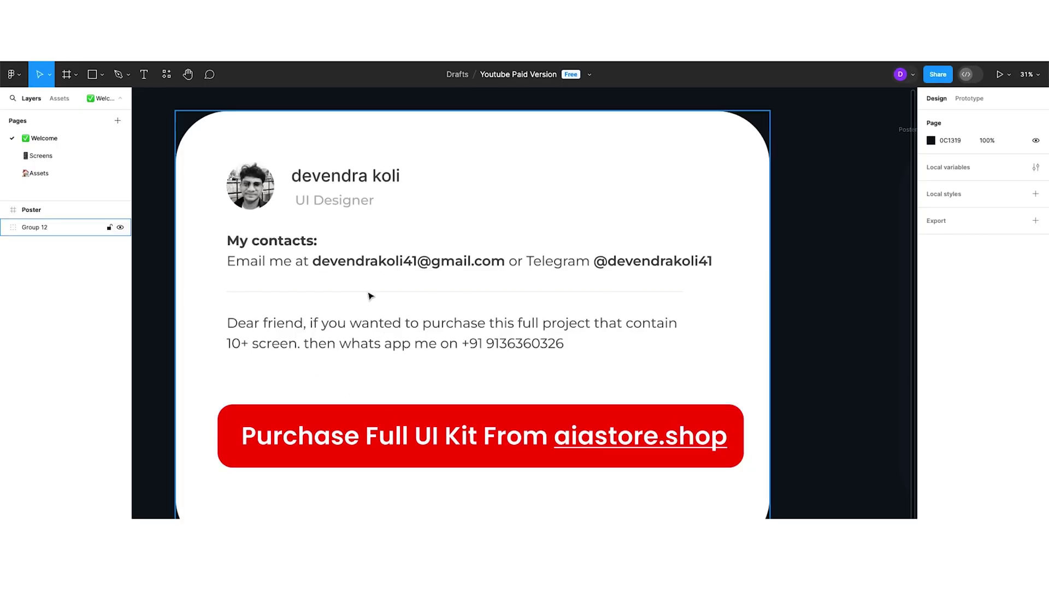
pyautogui.doubleClick(694, 444)
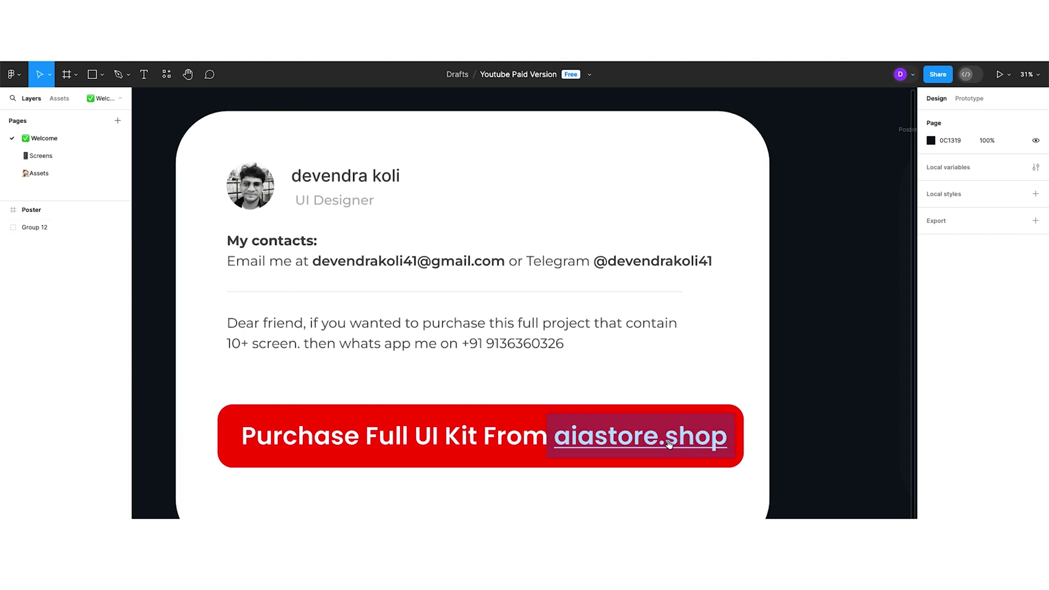
# Look at the Assets page, then return to the Screens page and select the Splash frame.
pyautogui.click(57, 157)
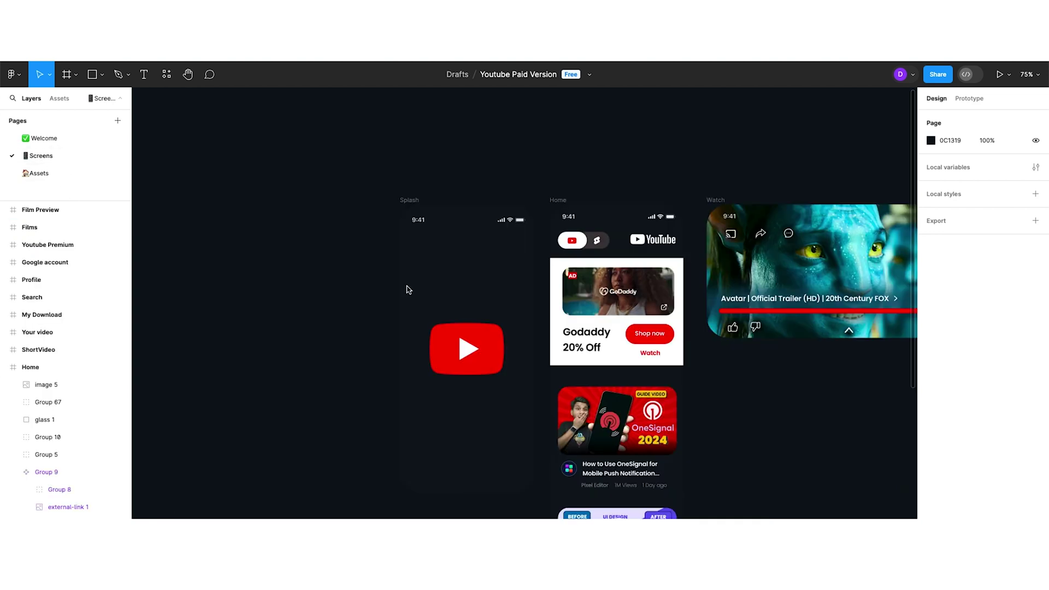
pyautogui.click(69, 176)
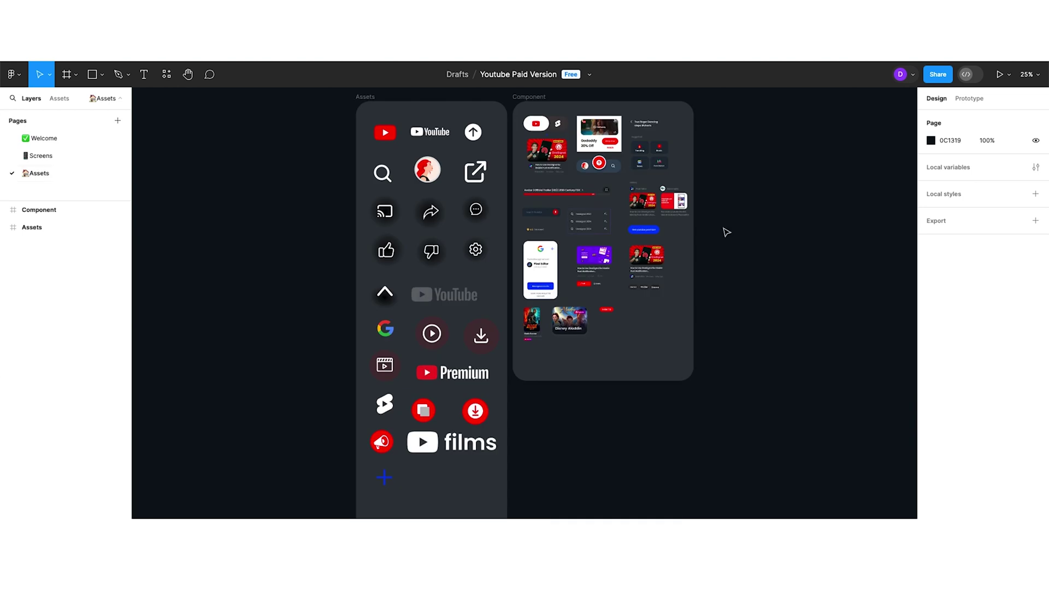
pyautogui.click(48, 157)
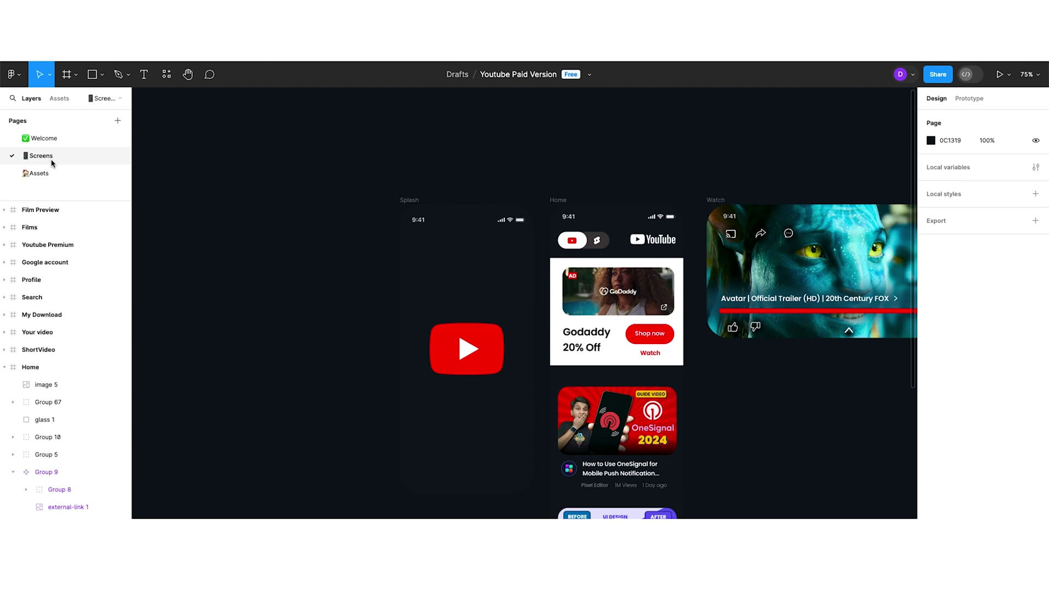
pyautogui.click(398, 198)
# Pan around the Home screen, selecting the OneSignal video card and the top toggle group.
pyautogui.click(807, 370)
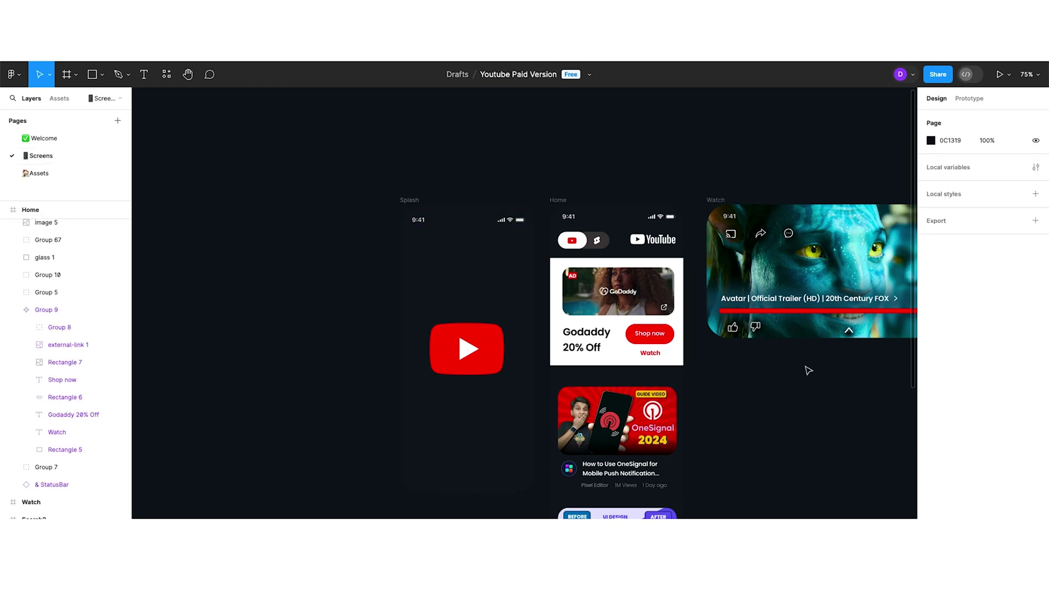
pyautogui.scroll(-2, 808, 370)
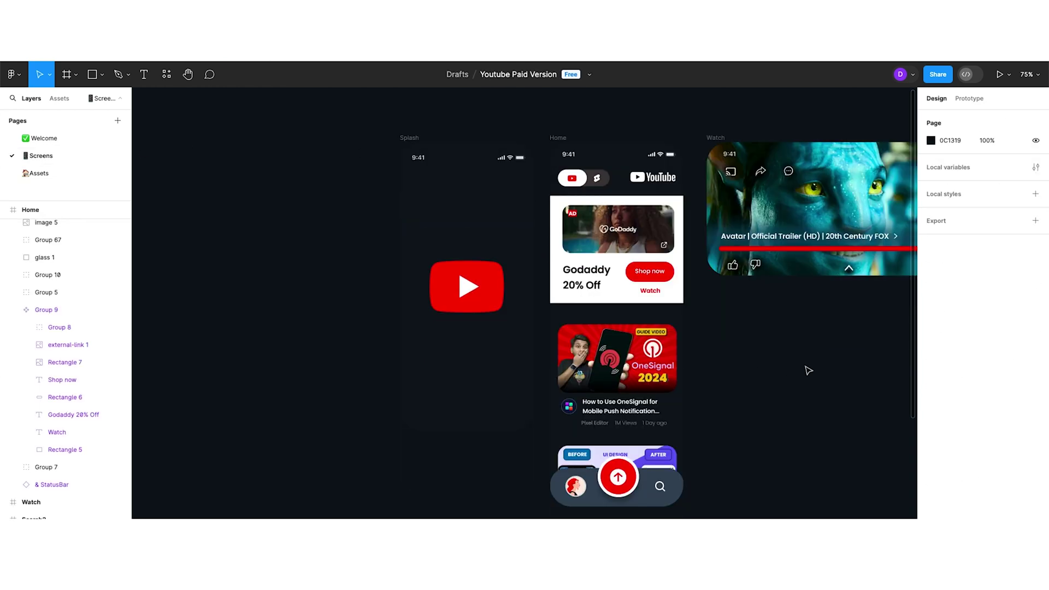
pyautogui.hscroll(3, 686, 328)
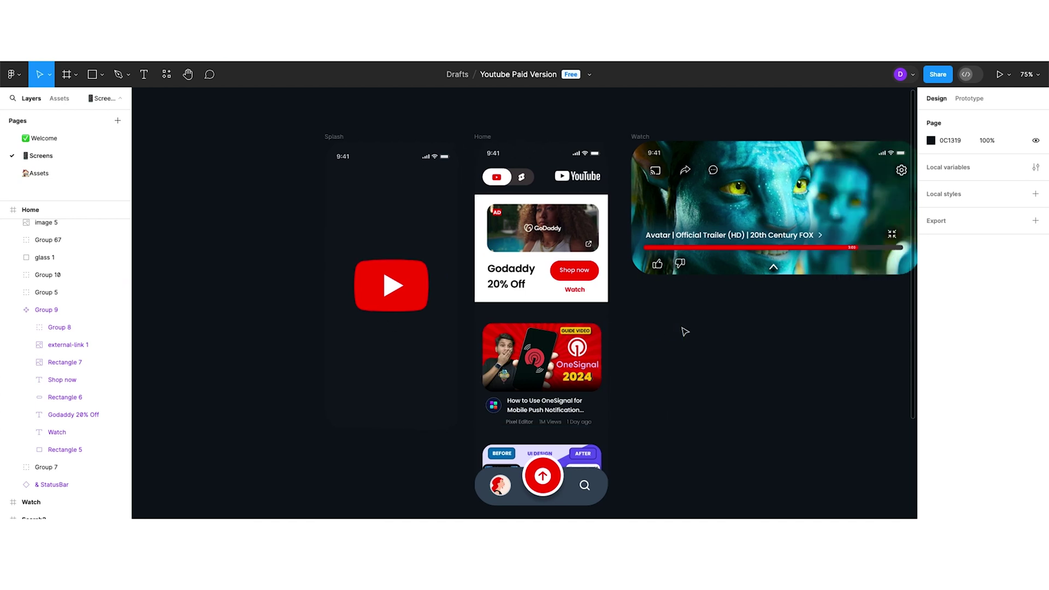
pyautogui.scroll(1, 474, 178)
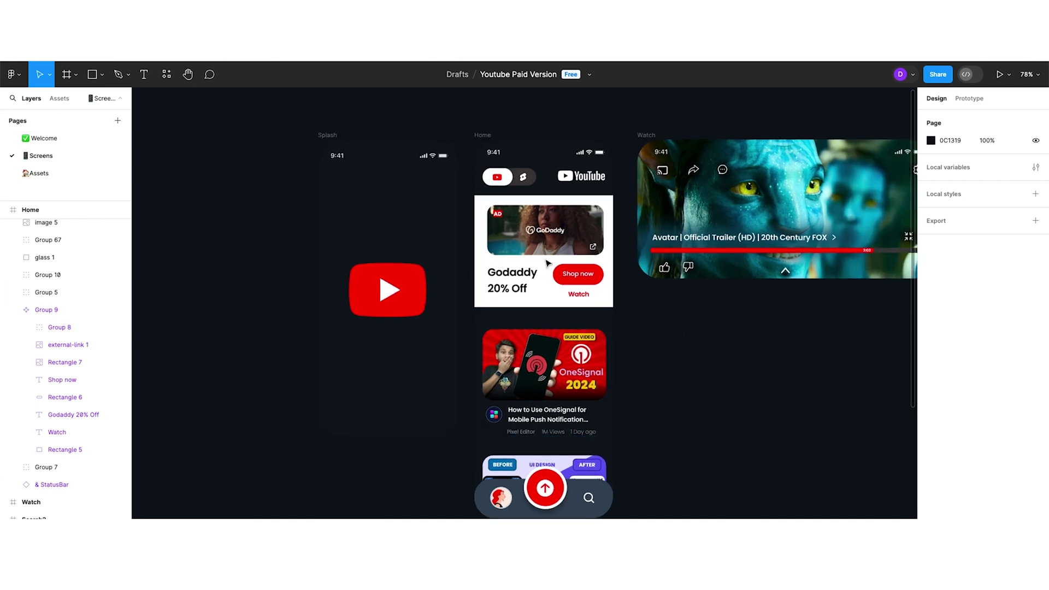
pyautogui.hscroll(8, 628, 392)
pyautogui.scroll(4, 628, 393)
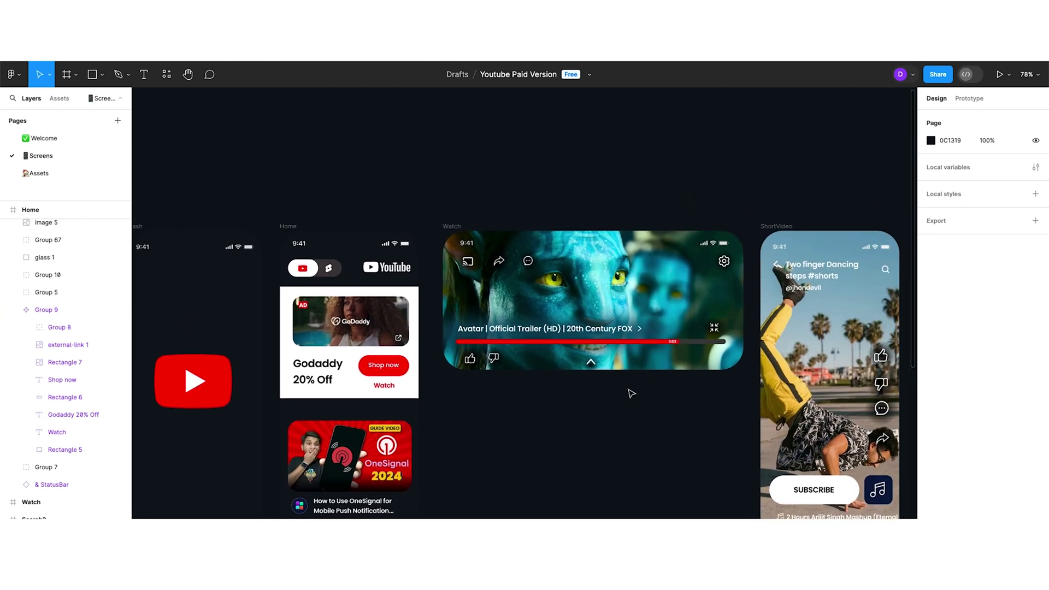
pyautogui.scroll(-5, 632, 393)
pyautogui.click(340, 382)
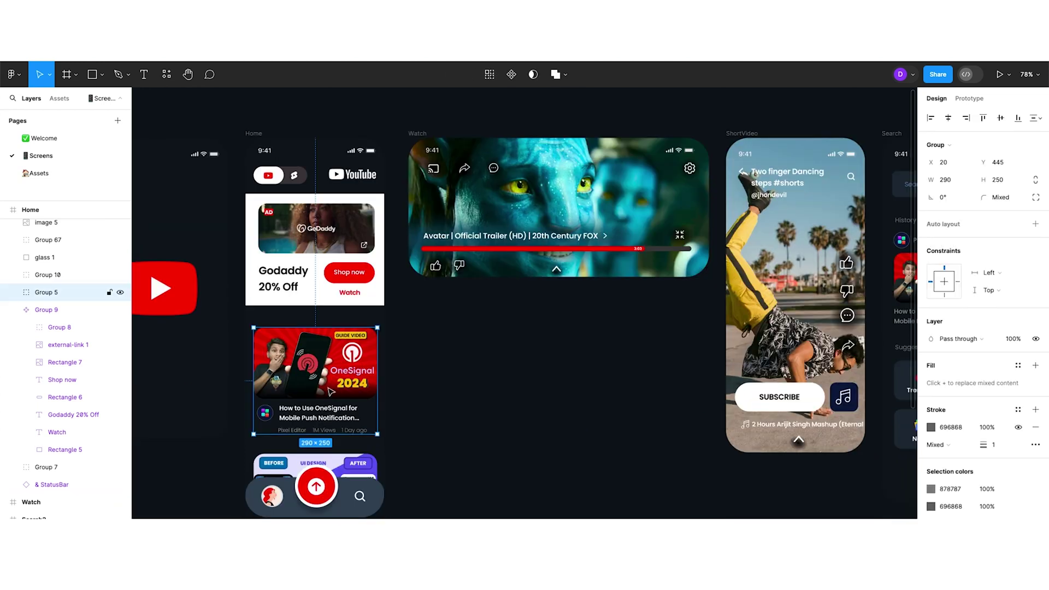
pyautogui.hscroll(1, 575, 229)
pyautogui.scroll(2, 575, 228)
pyautogui.hscroll(1, 575, 229)
pyautogui.click(46, 467)
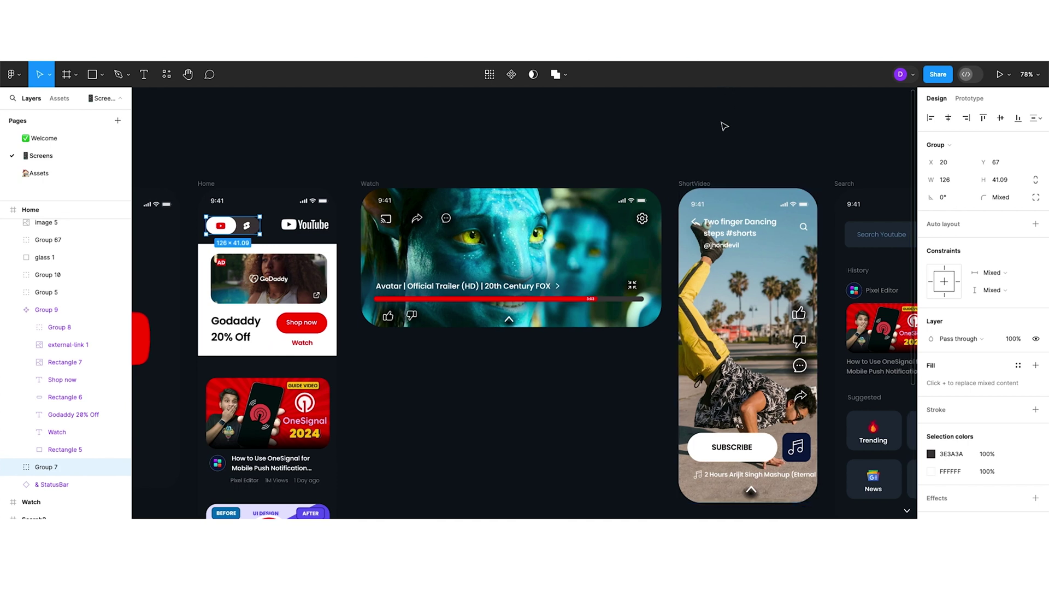
# Move across the canvas to the Profile screen and select its Google logo.
pyautogui.hscroll(3, 256, 221)
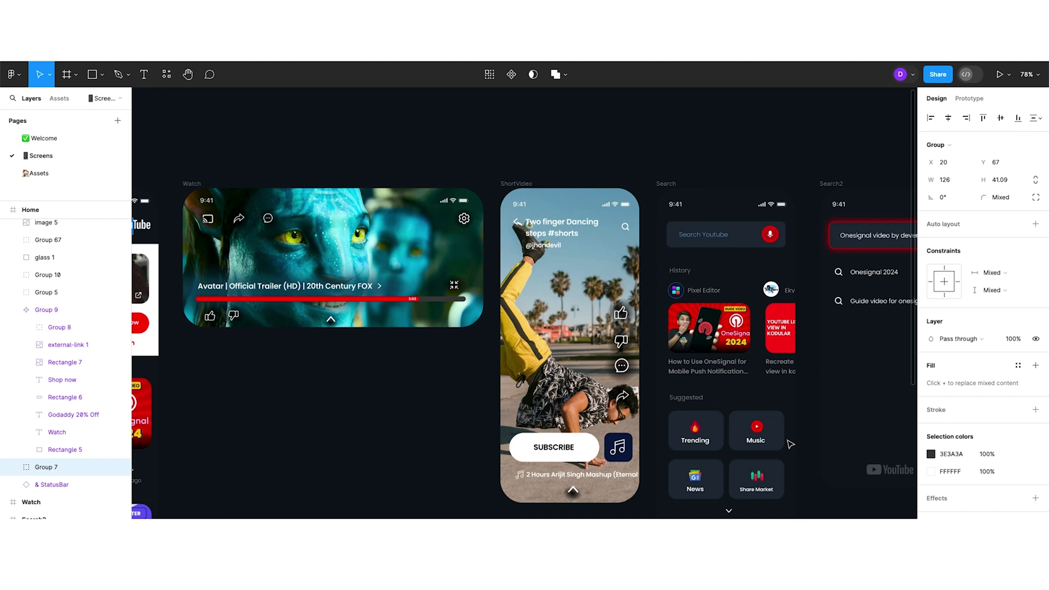
pyautogui.scroll(-1, 790, 440)
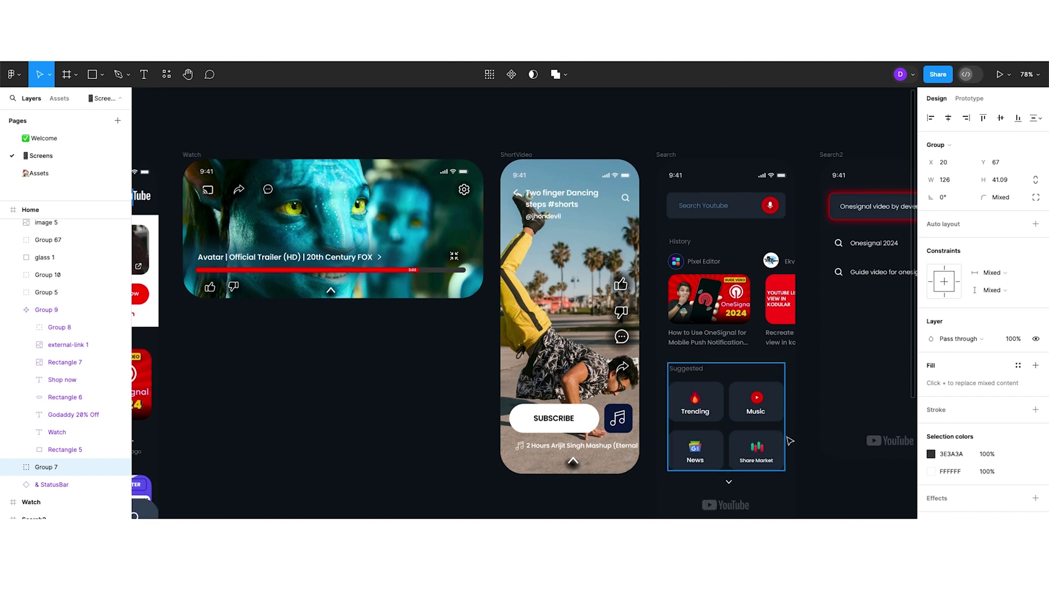
pyautogui.hscroll(2, 820, 439)
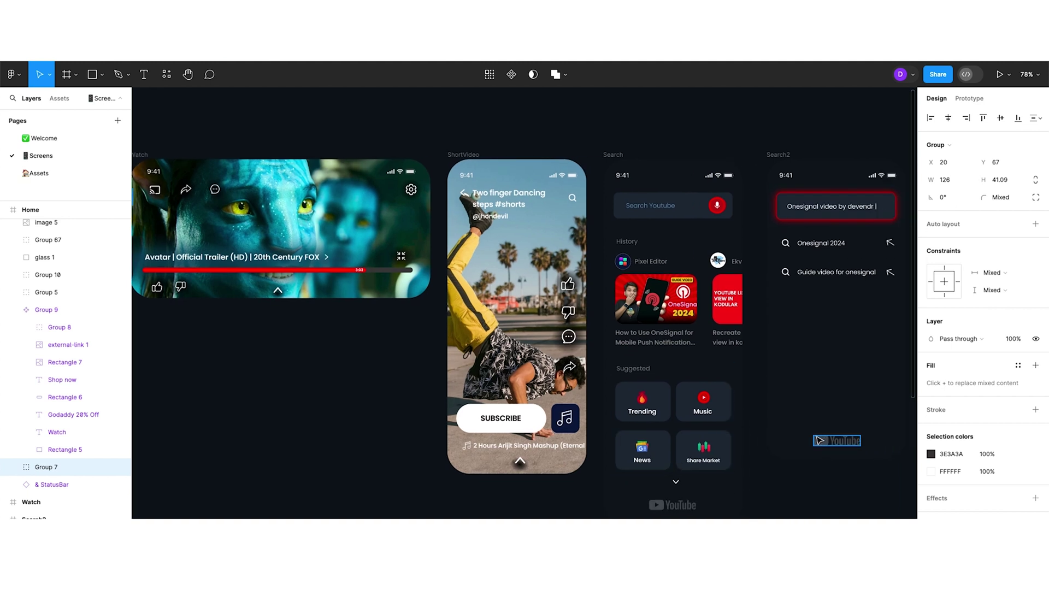
pyautogui.hscroll(6, 762, 423)
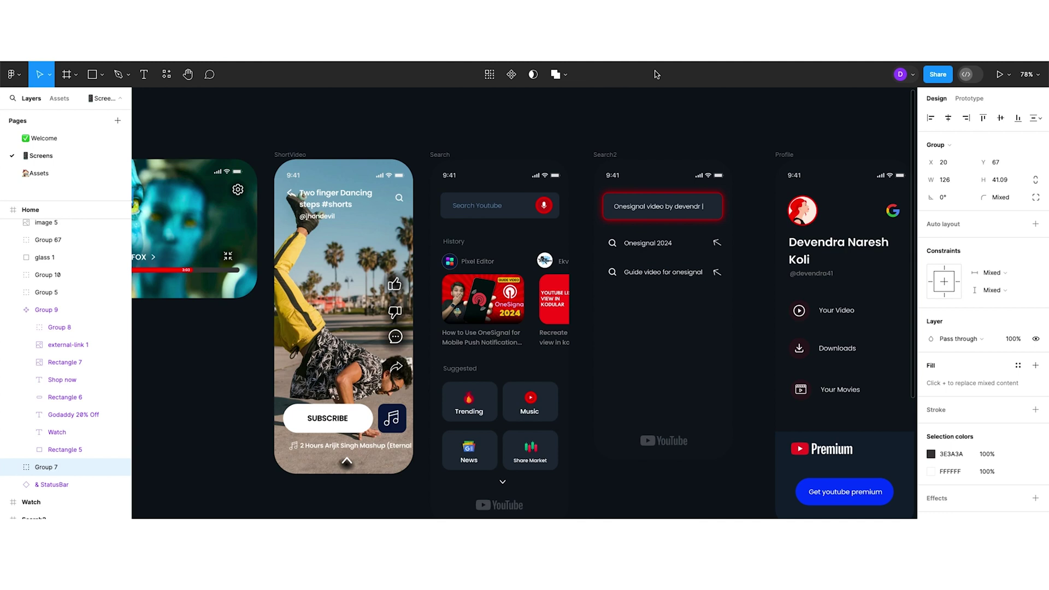
pyautogui.hscroll(6, 772, 206)
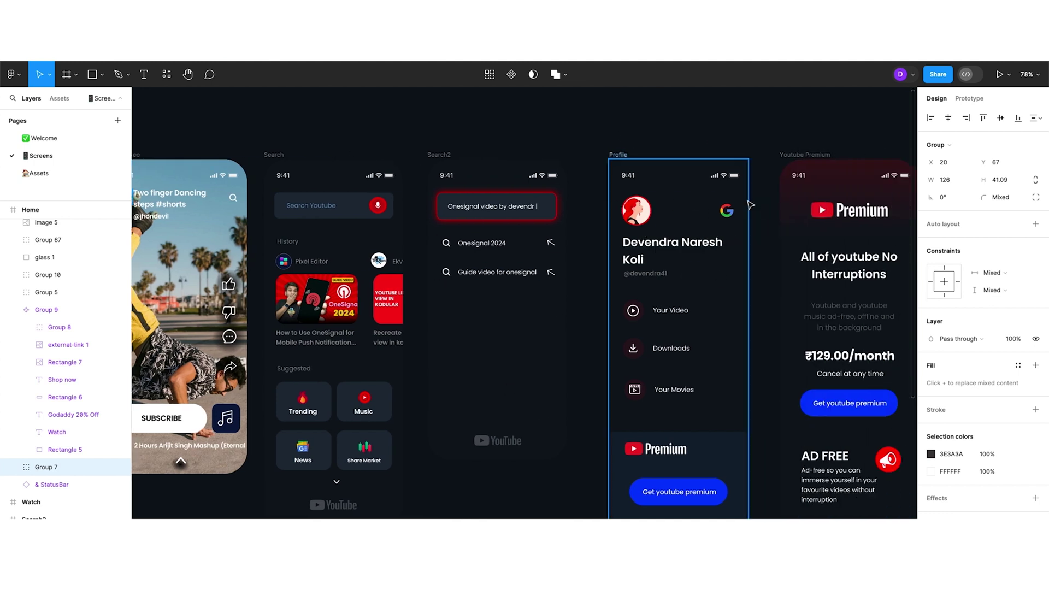
pyautogui.scroll(1, 722, 221)
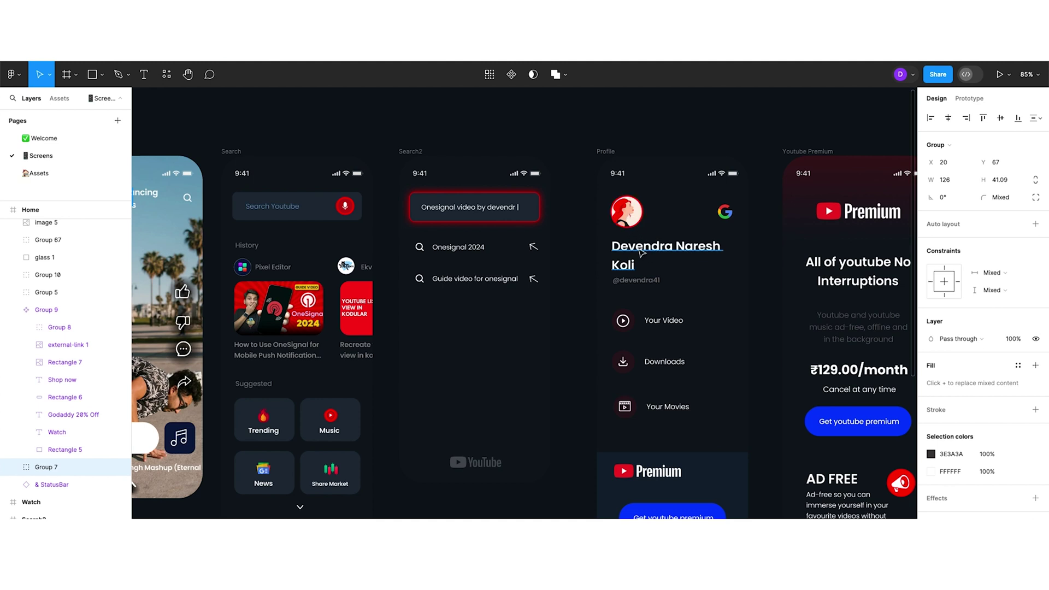
pyautogui.scroll(-2, 655, 328)
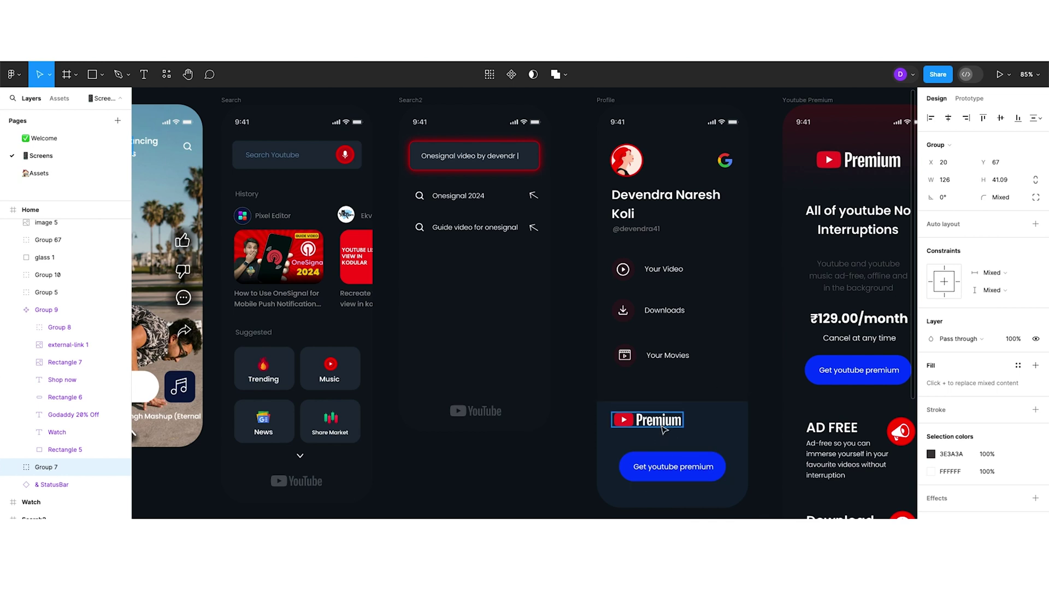
pyautogui.hscroll(7, 679, 435)
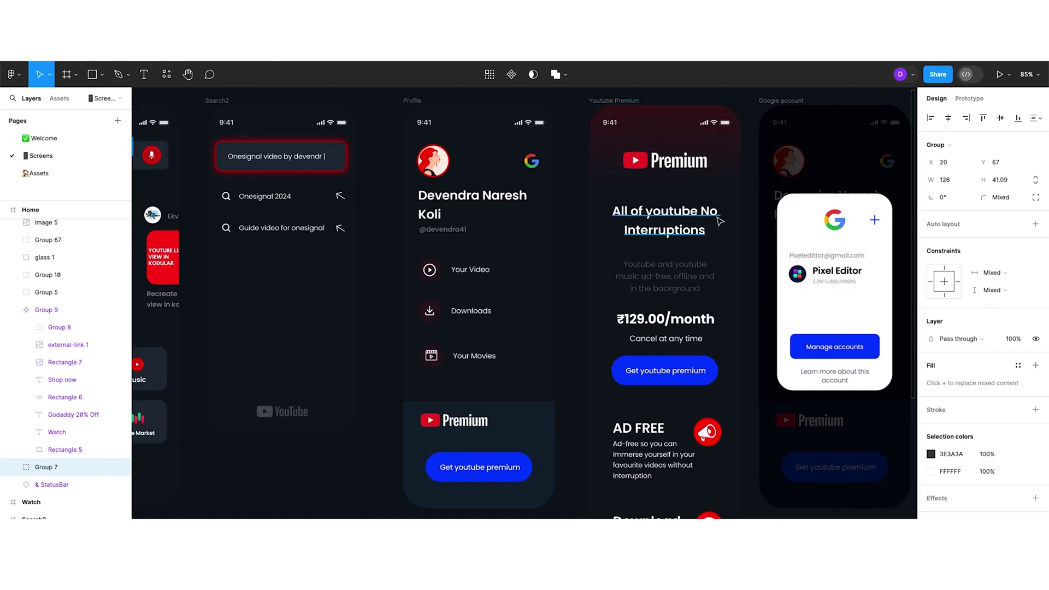
pyautogui.scroll(-10, 719, 221)
pyautogui.scroll(10, 719, 220)
pyautogui.hscroll(5, 719, 221)
pyautogui.hscroll(1, 717, 221)
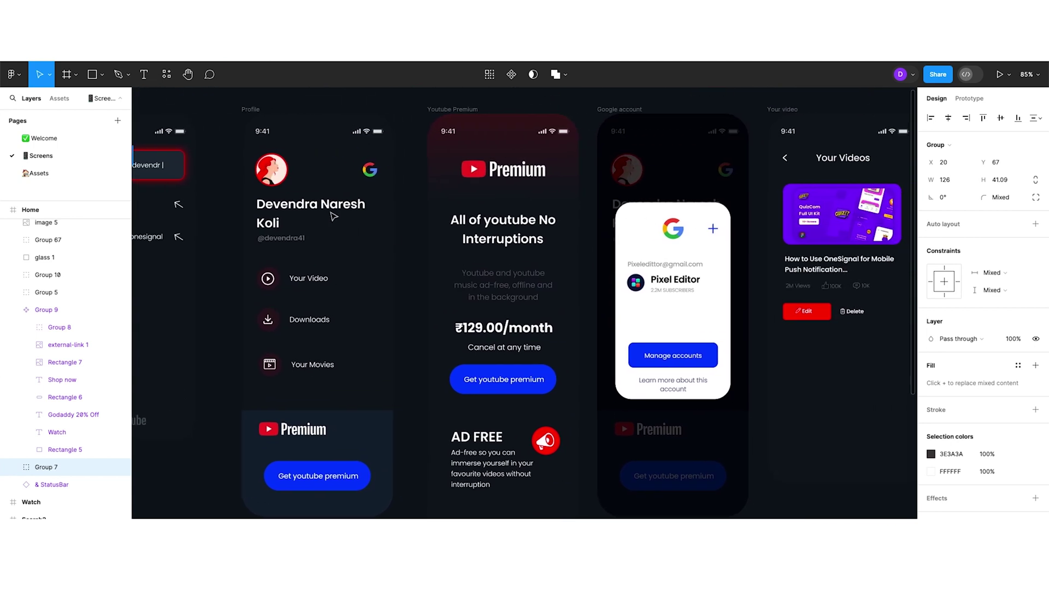
pyautogui.click(370, 169)
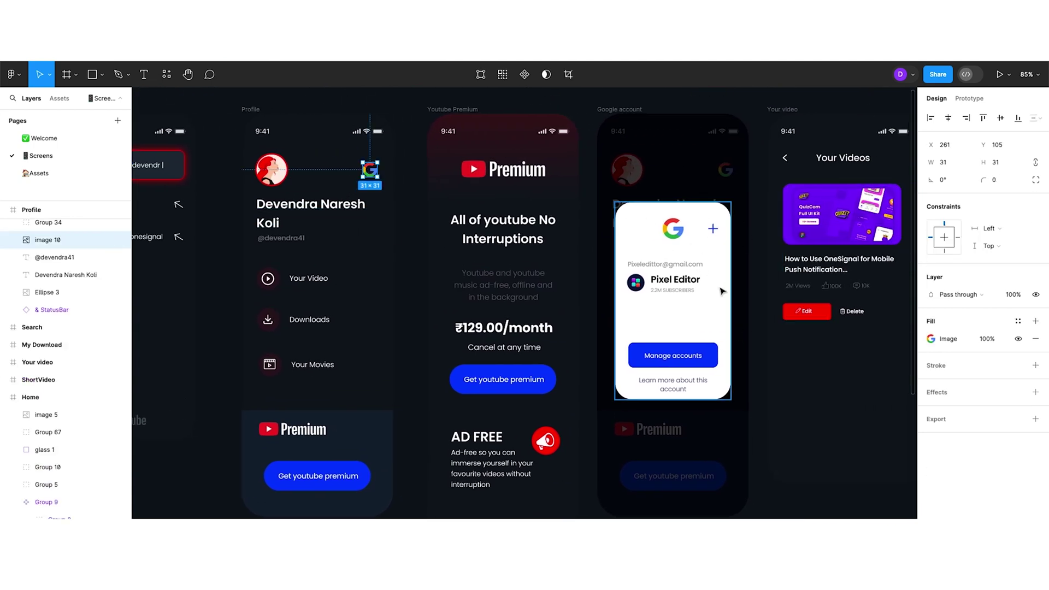
# Pan along to the Your Videos, My Download, Films and Film Preview screens.
pyautogui.hscroll(4, 491, 257)
pyautogui.hscroll(-1, 326, 269)
pyautogui.hscroll(-1, 326, 268)
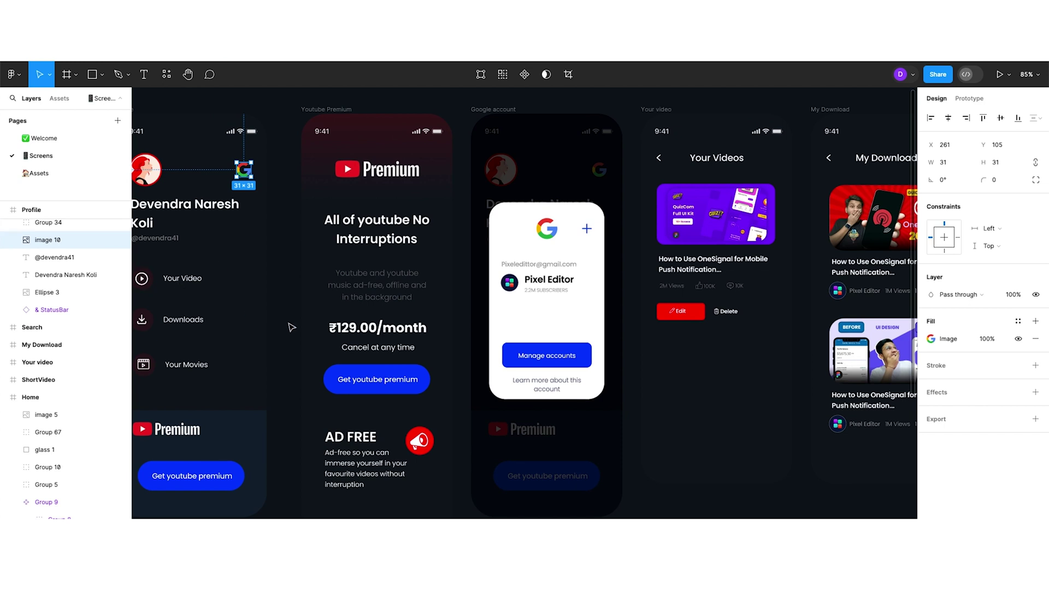
pyautogui.hscroll(5, 710, 309)
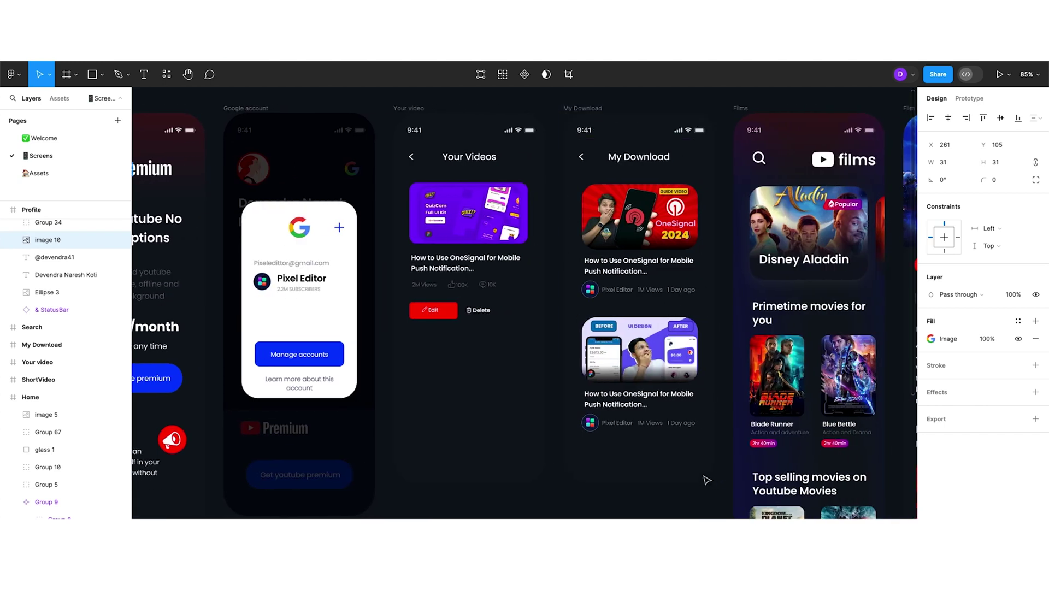
pyautogui.hscroll(-8, 749, 386)
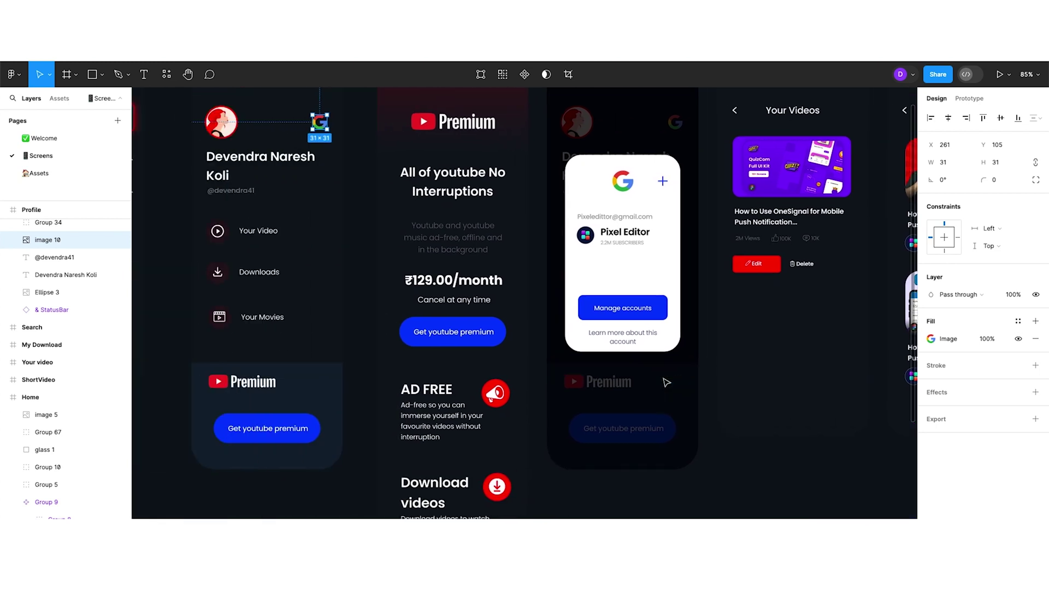
pyautogui.hscroll(8, 648, 322)
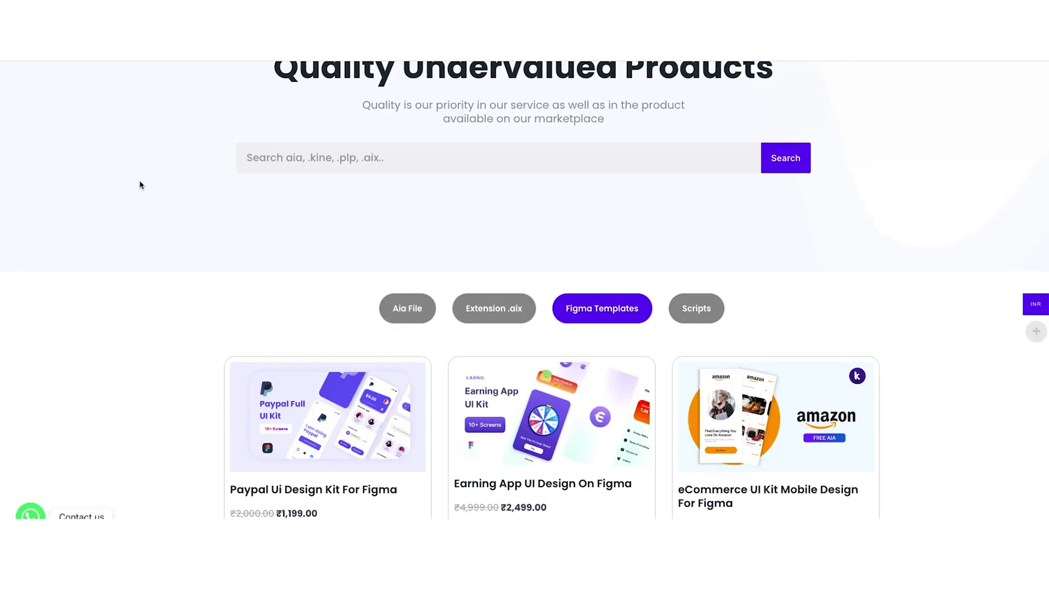
# Reveal kits like the Earning App UI Kit (₹2,499.00) and eCommerce UI Kit (₹0.00).
pyautogui.scroll(-2, 749, 302)
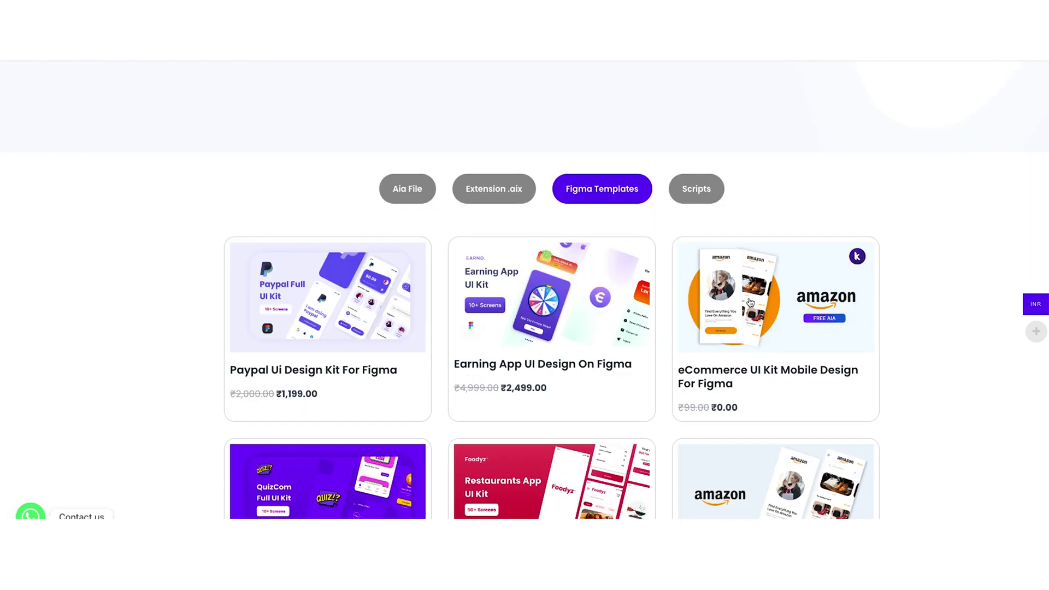
pyautogui.scroll(-2, 750, 302)
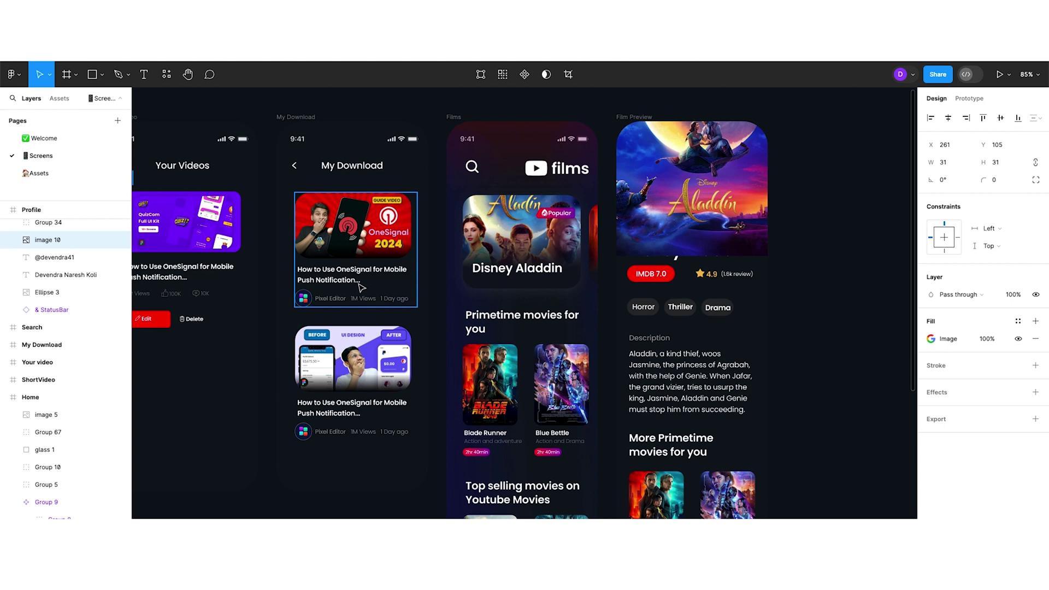
# Send the Aladdin image (Rectangle 32) behind the Film Preview title and play button.
pyautogui.click(732, 229)
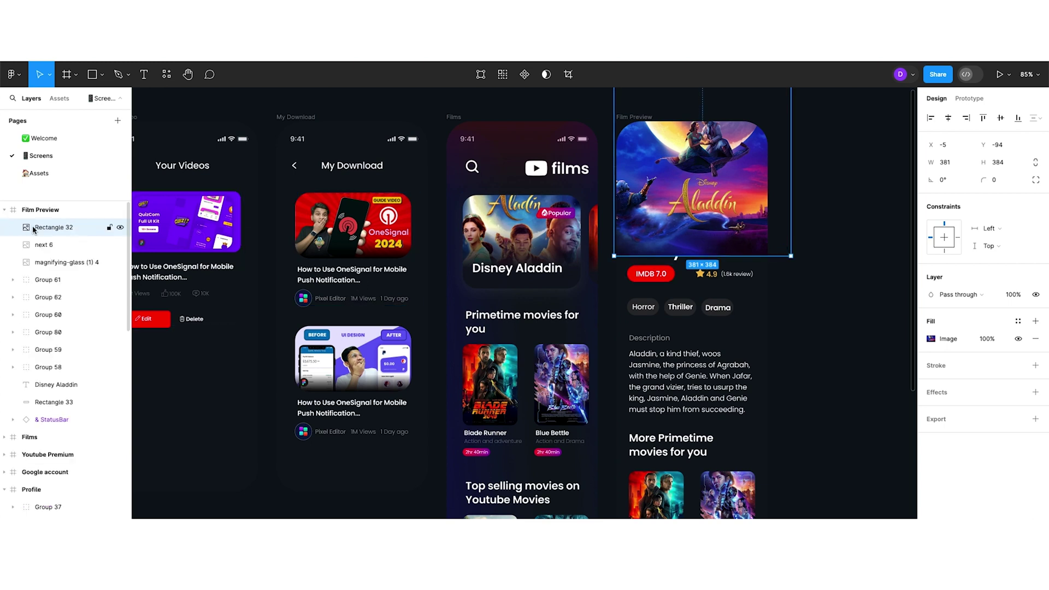
pyautogui.hotkey('ctrl', 'z')
pyautogui.hscroll(-15, 543, 277)
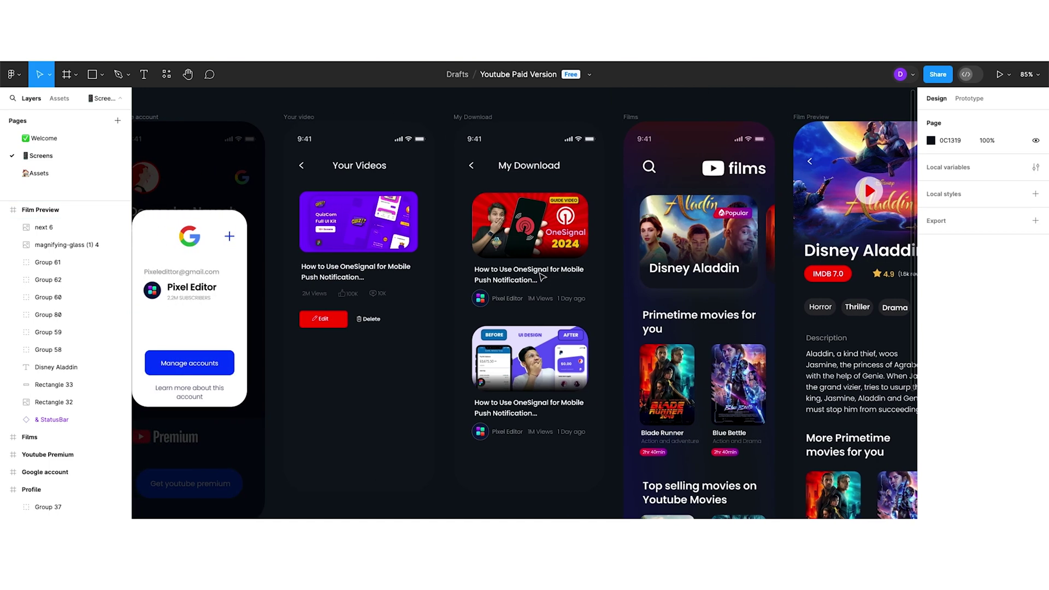
pyautogui.hscroll(-20, 543, 277)
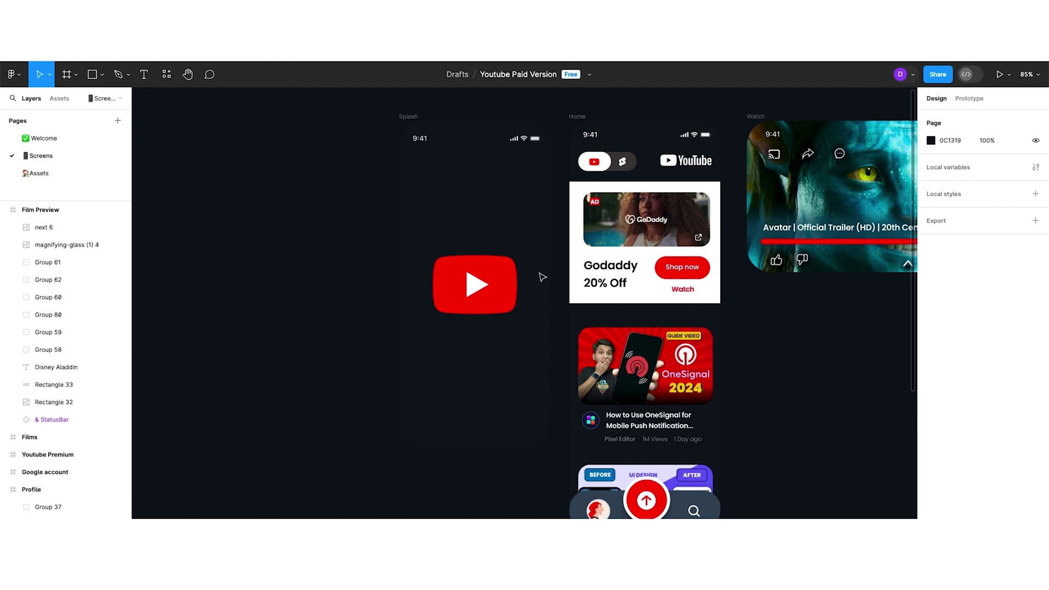
# Change the Splash frame's fill colour to 0F1821 and zoom in on it.
pyautogui.click(407, 116)
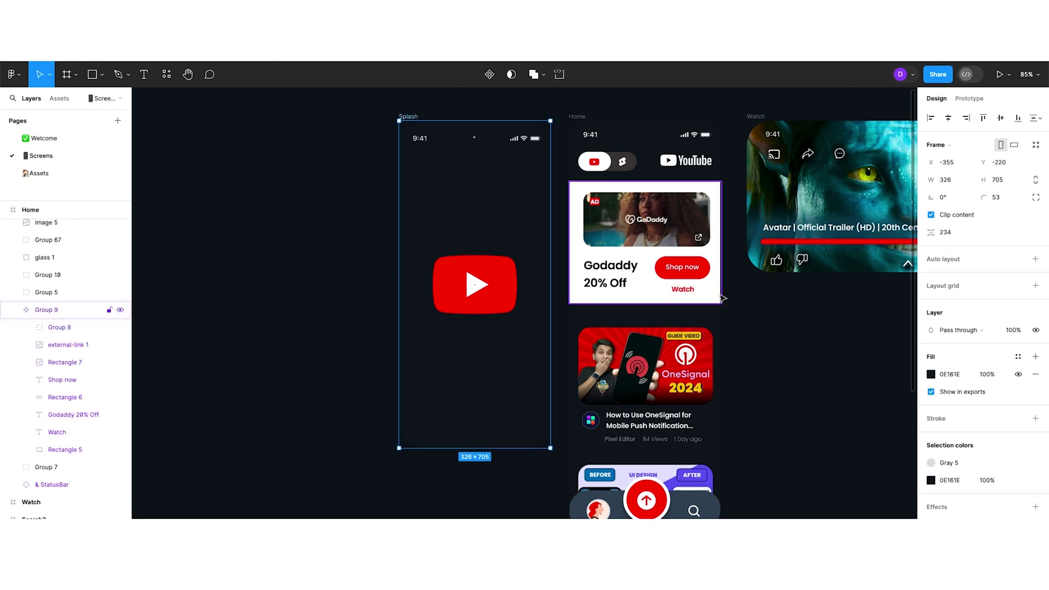
pyautogui.click(931, 376)
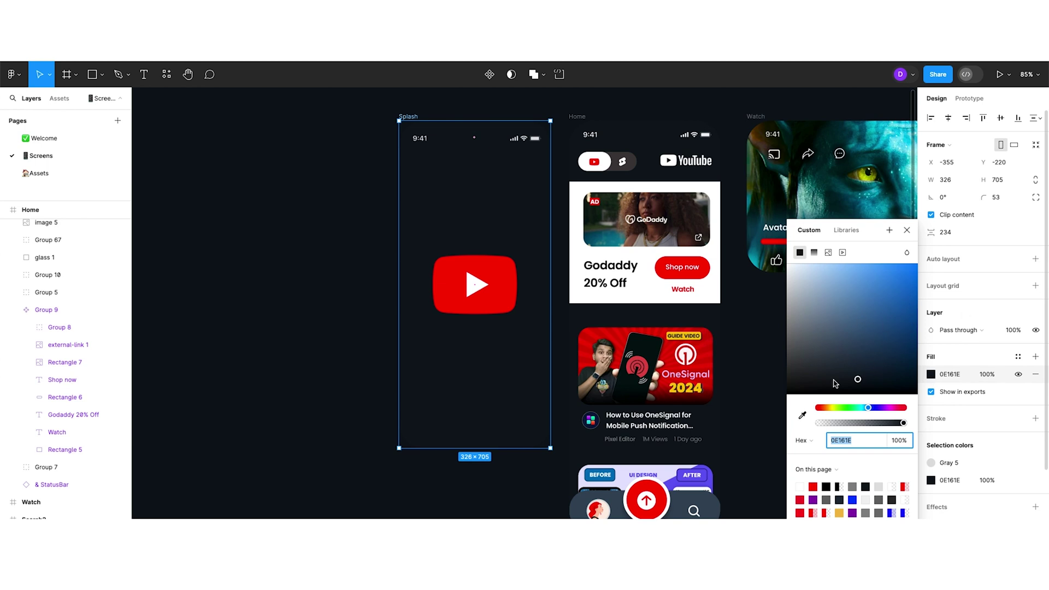
pyautogui.click(857, 381)
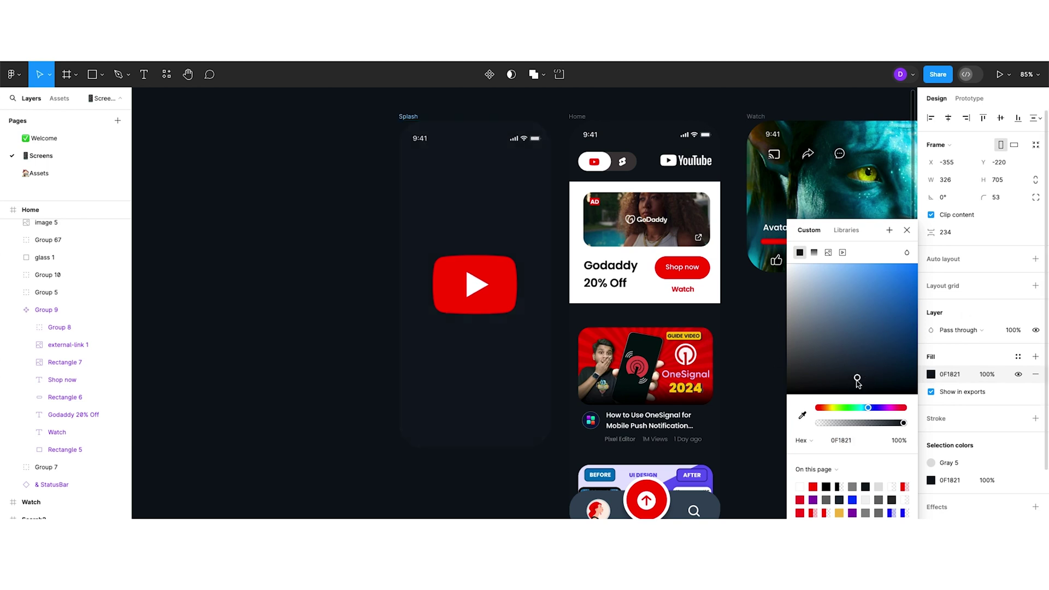
pyautogui.hotkey('shift', '2')
pyautogui.click(351, 293)
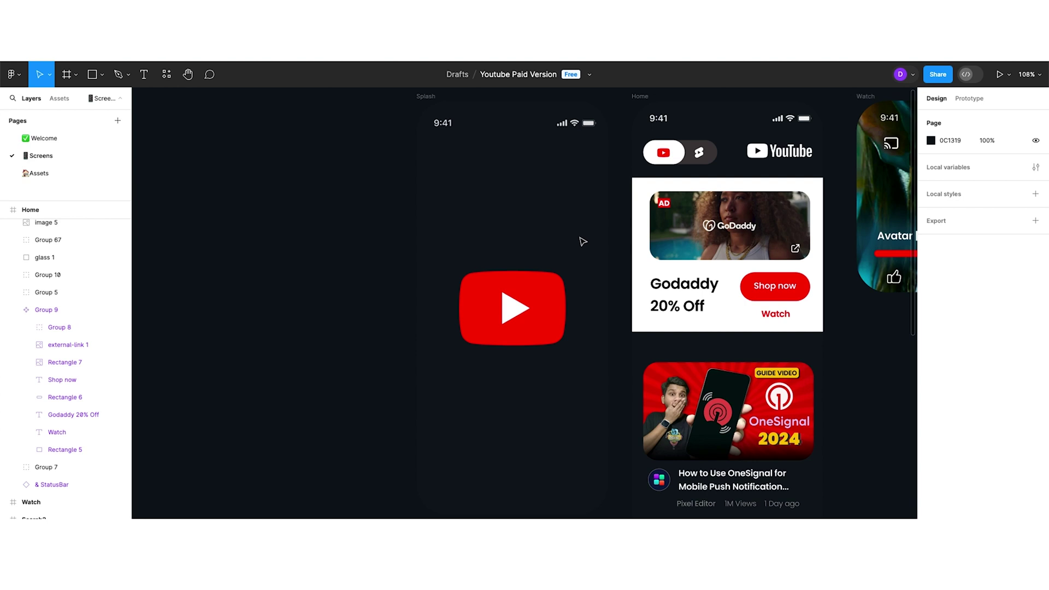
# Inspect the YouTube logo on the Splash screen, then deselect it.
pyautogui.click(488, 336)
pyautogui.click(487, 331)
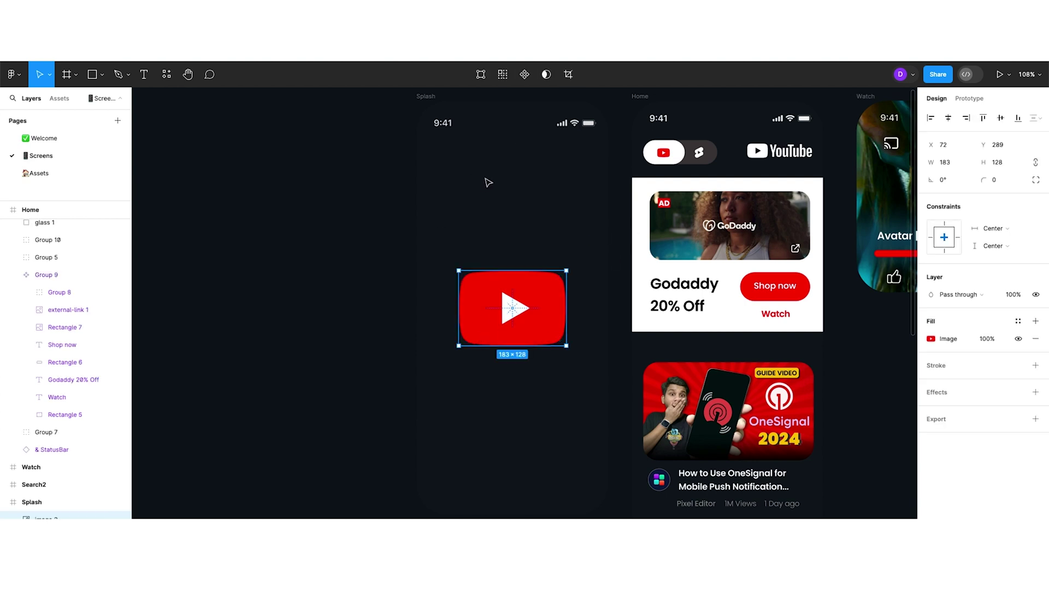
pyautogui.scroll(-2, 461, 221)
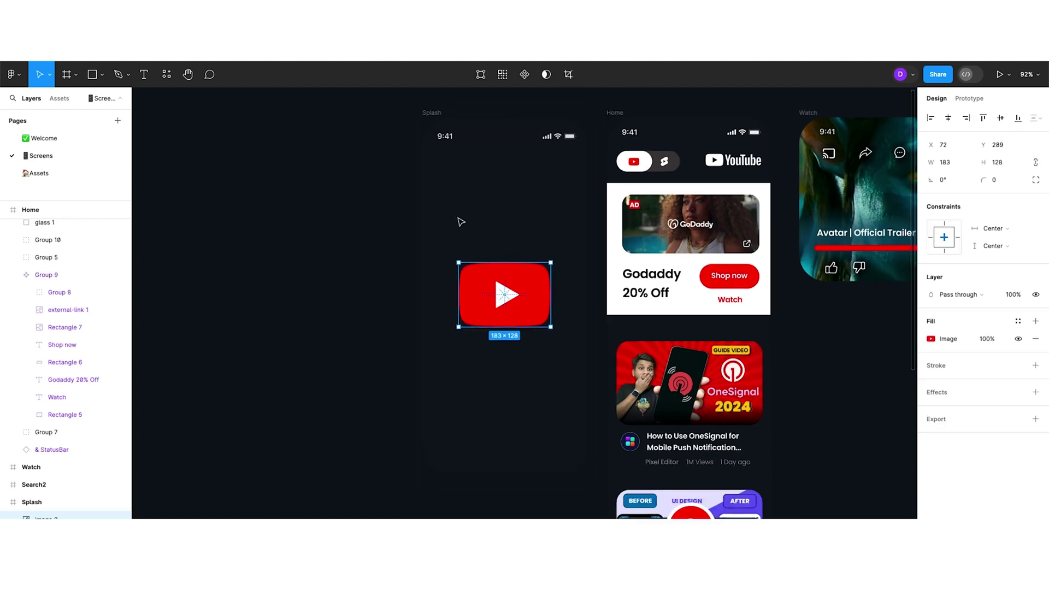
pyautogui.click(155, 210)
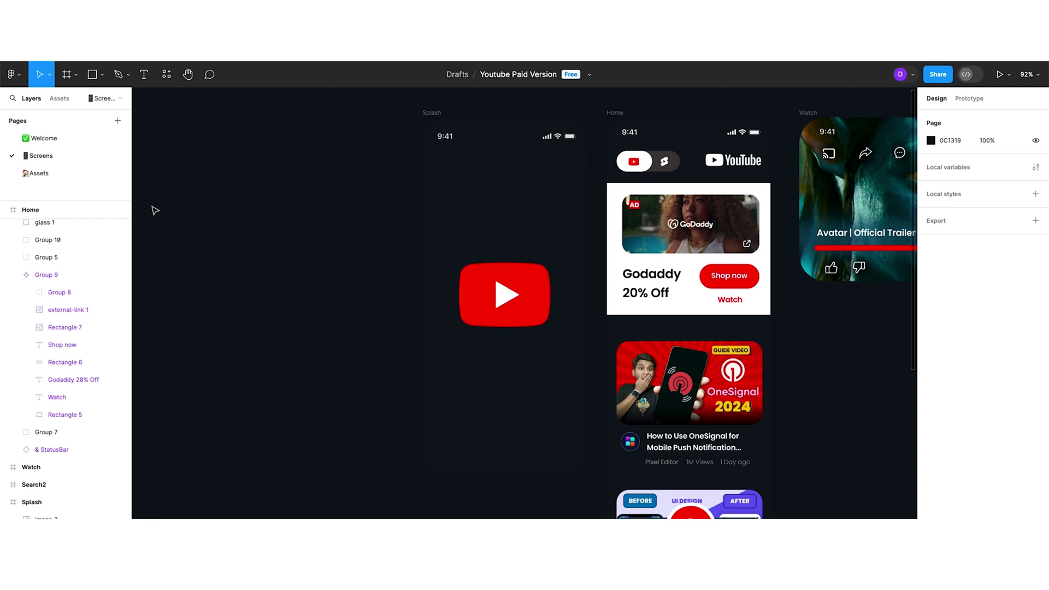
pyautogui.hscroll(5, 562, 201)
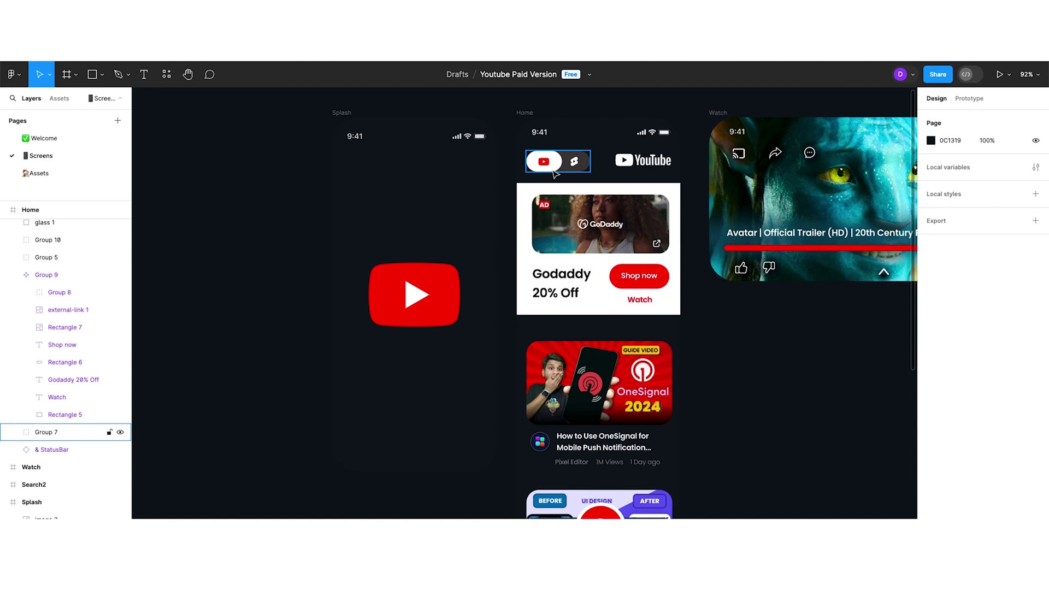
pyautogui.click(570, 180)
pyautogui.click(569, 164)
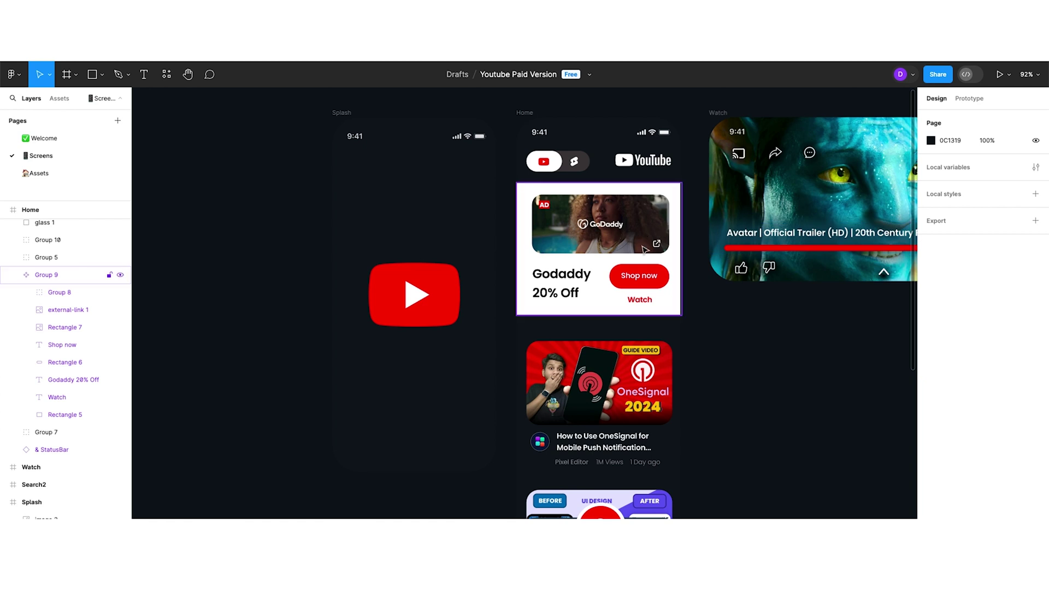
pyautogui.click(633, 203)
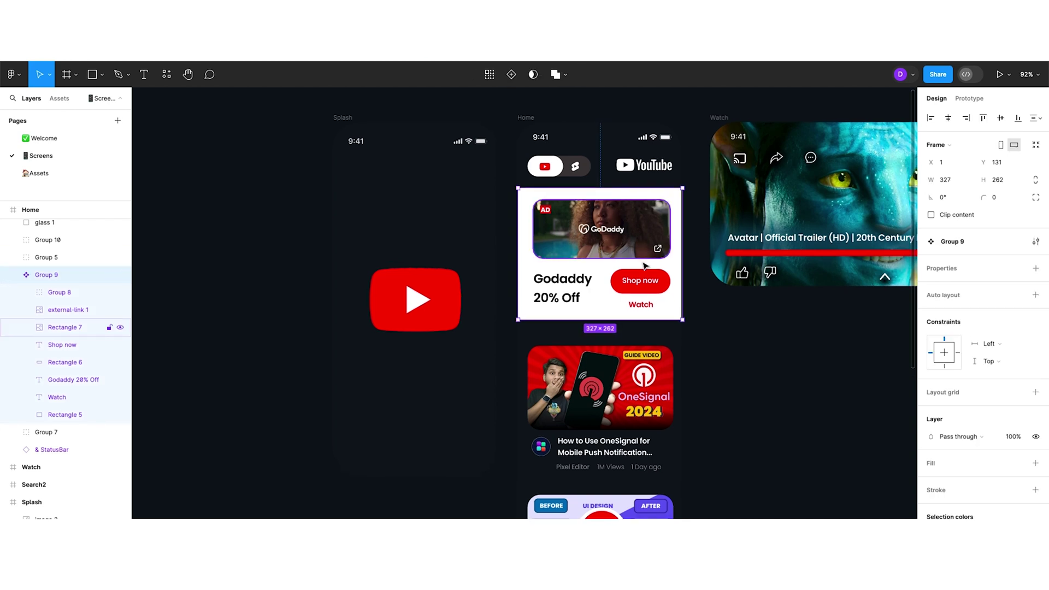
pyautogui.scroll(5, 640, 248)
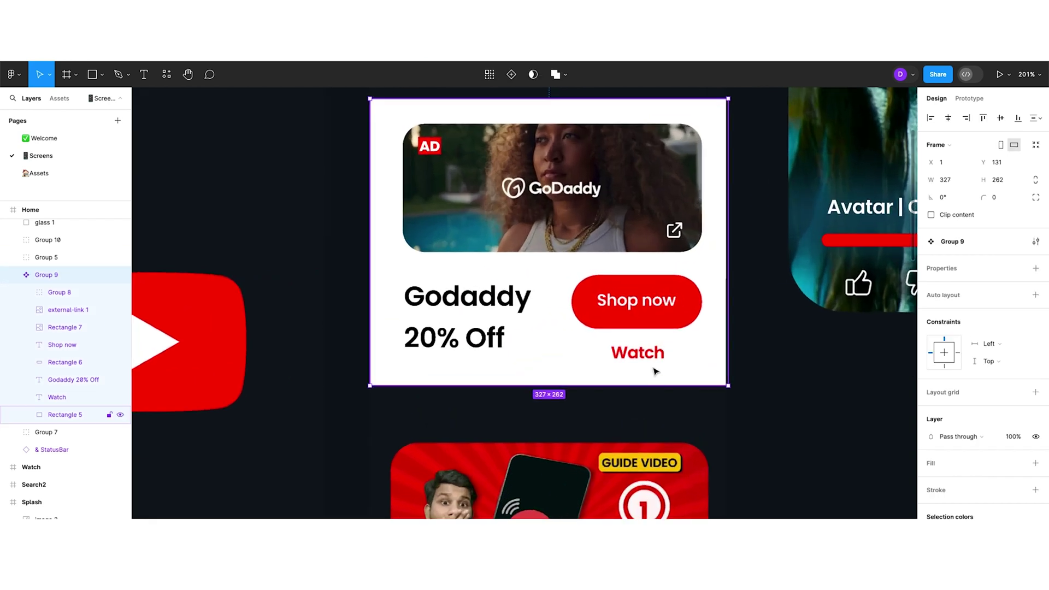
pyautogui.click(695, 323)
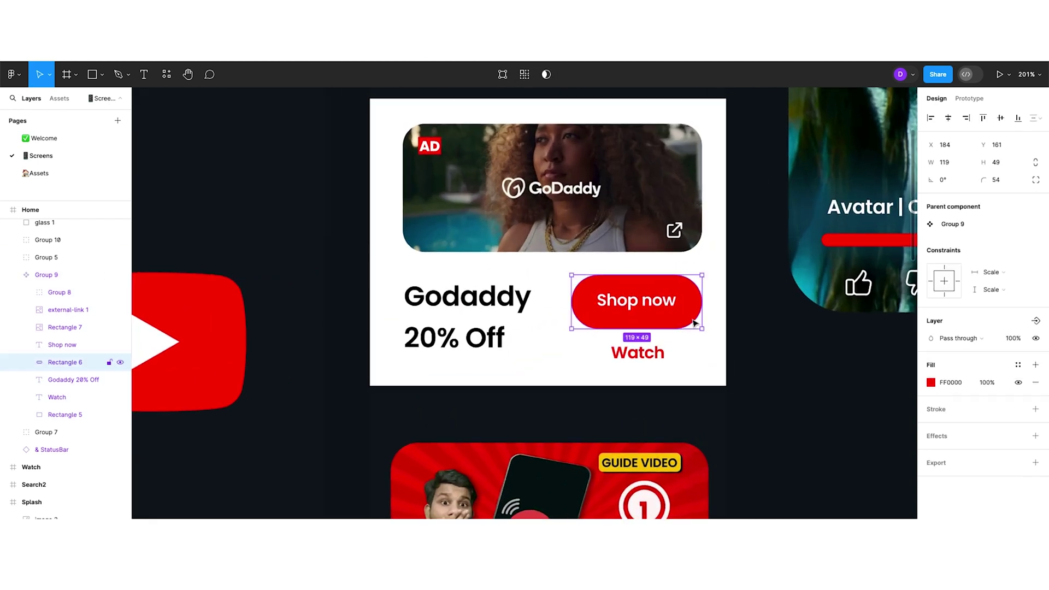
pyautogui.click(648, 363)
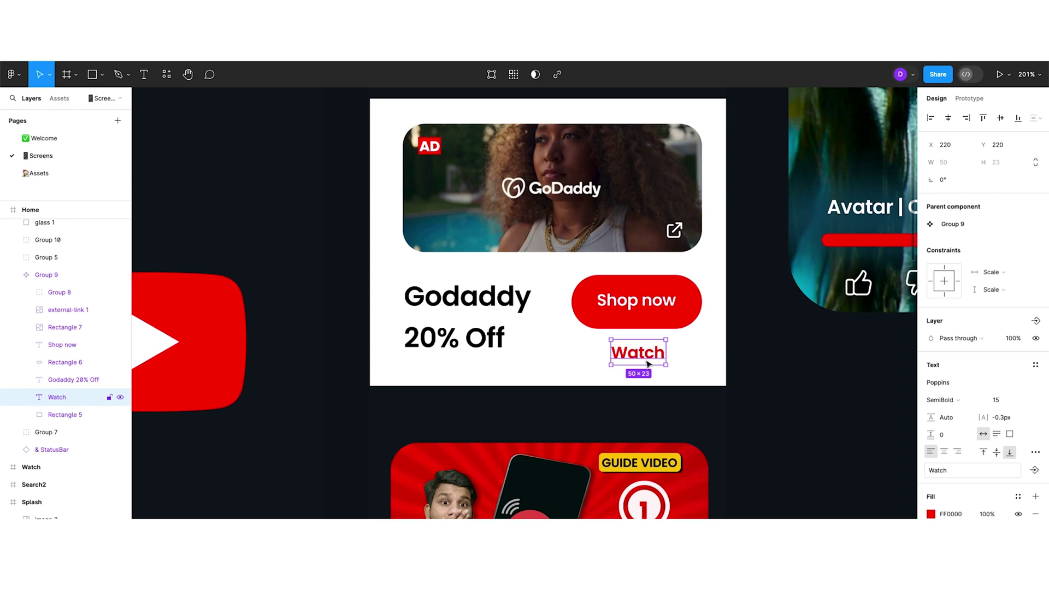
pyautogui.click(464, 298)
pyautogui.scroll(-3, 473, 284)
pyautogui.scroll(8, 467, 455)
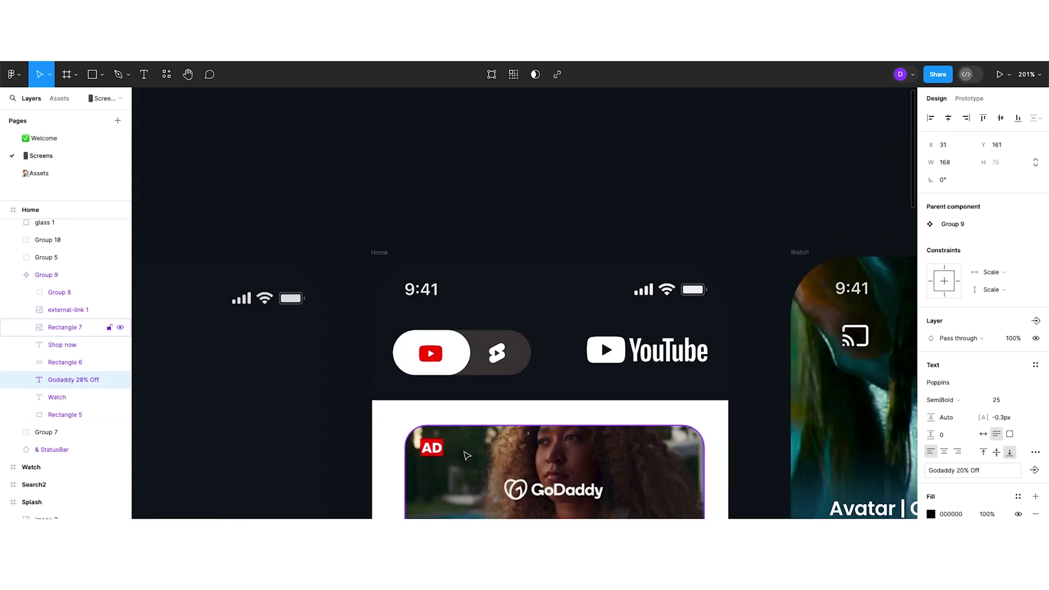
pyautogui.scroll(-6, 467, 455)
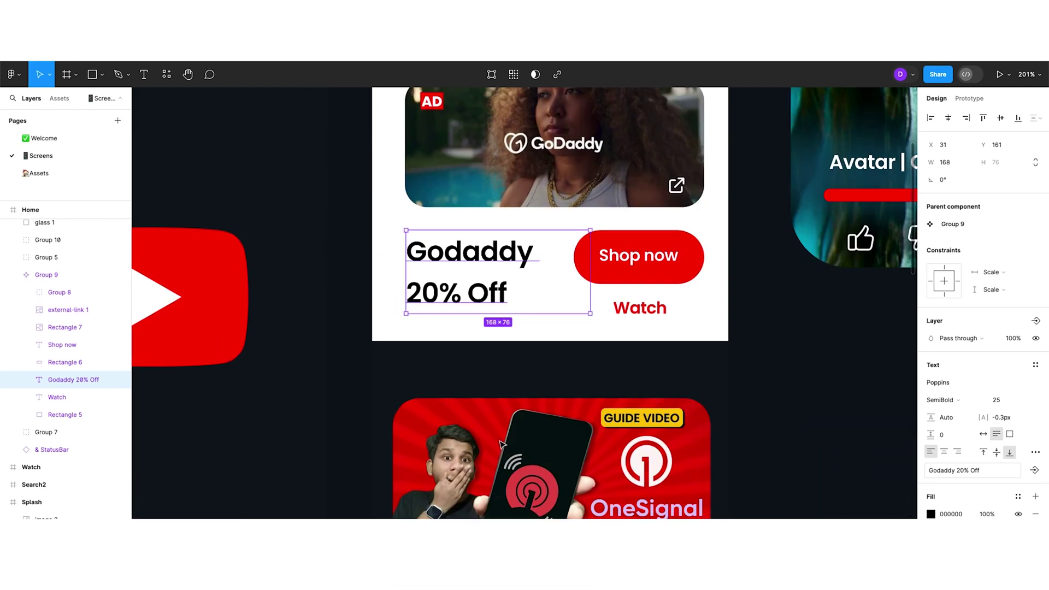
pyautogui.press('Escape')
pyautogui.scroll(1, 746, 377)
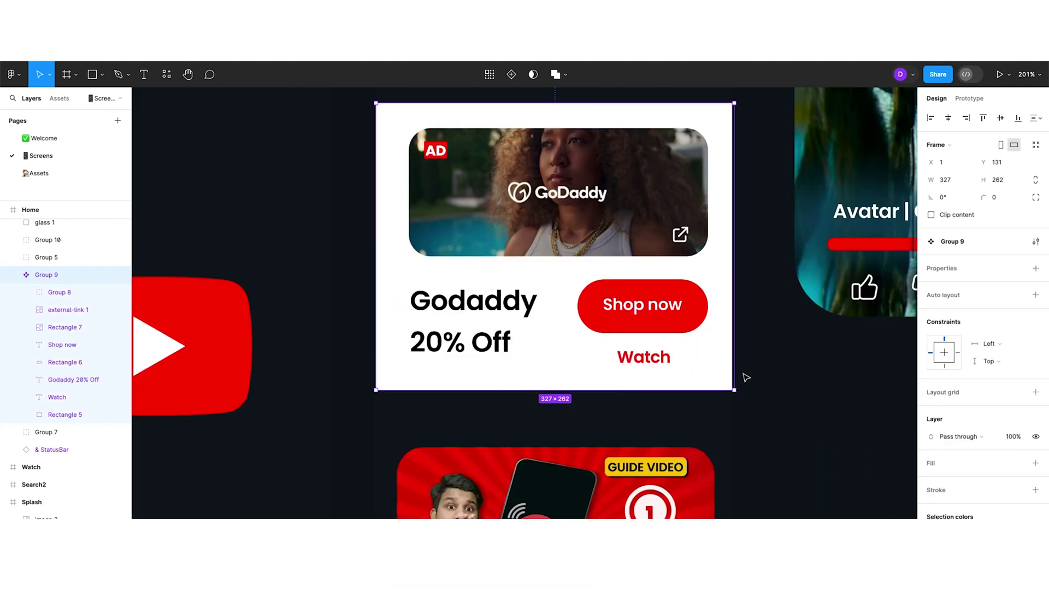
pyautogui.scroll(2, 745, 377)
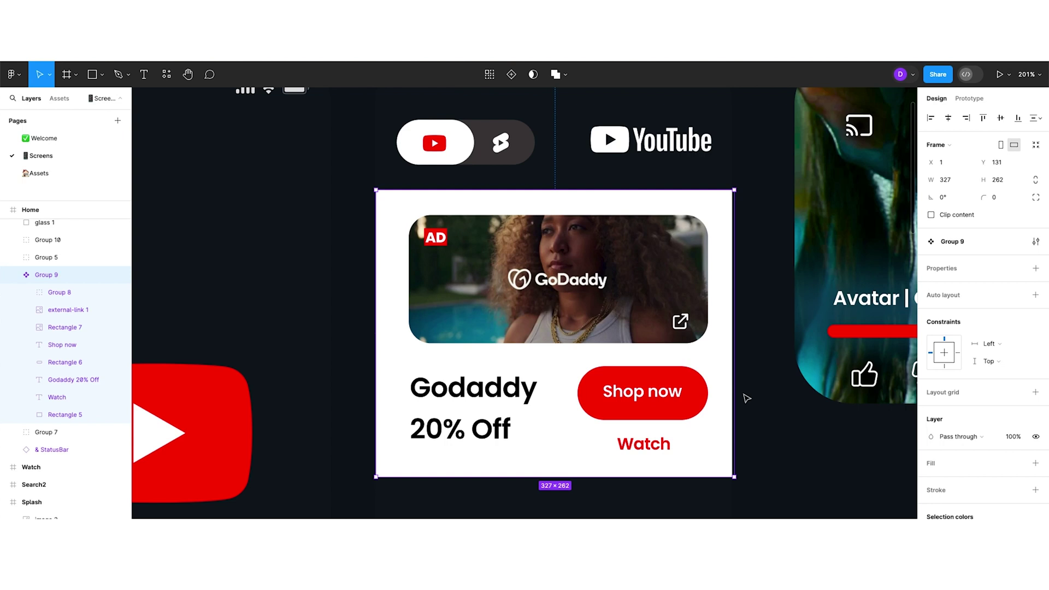
pyautogui.scroll(-4, 746, 399)
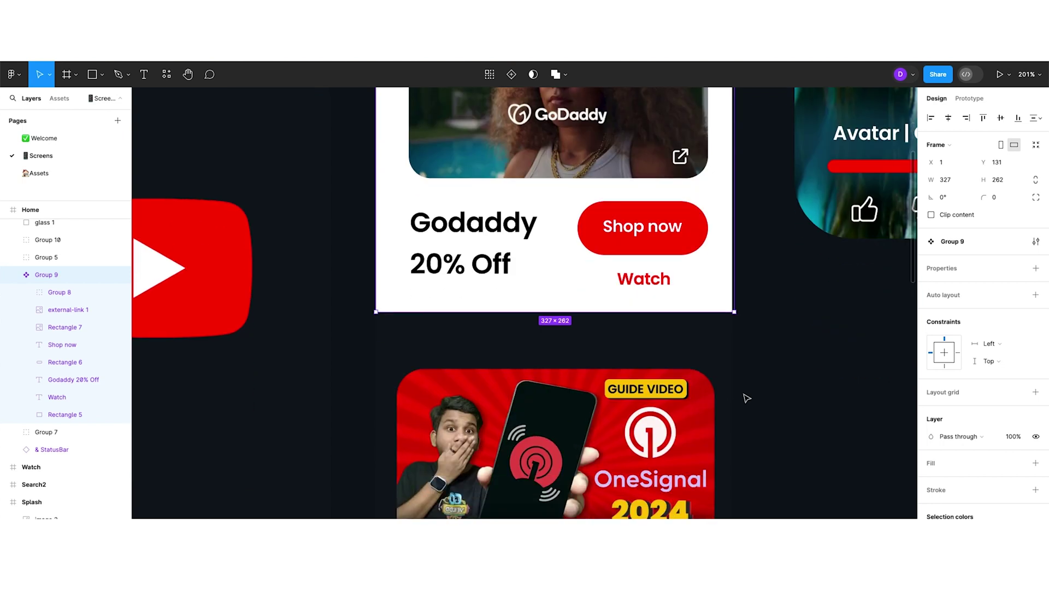
pyautogui.scroll(-4, 747, 398)
pyautogui.click(748, 398)
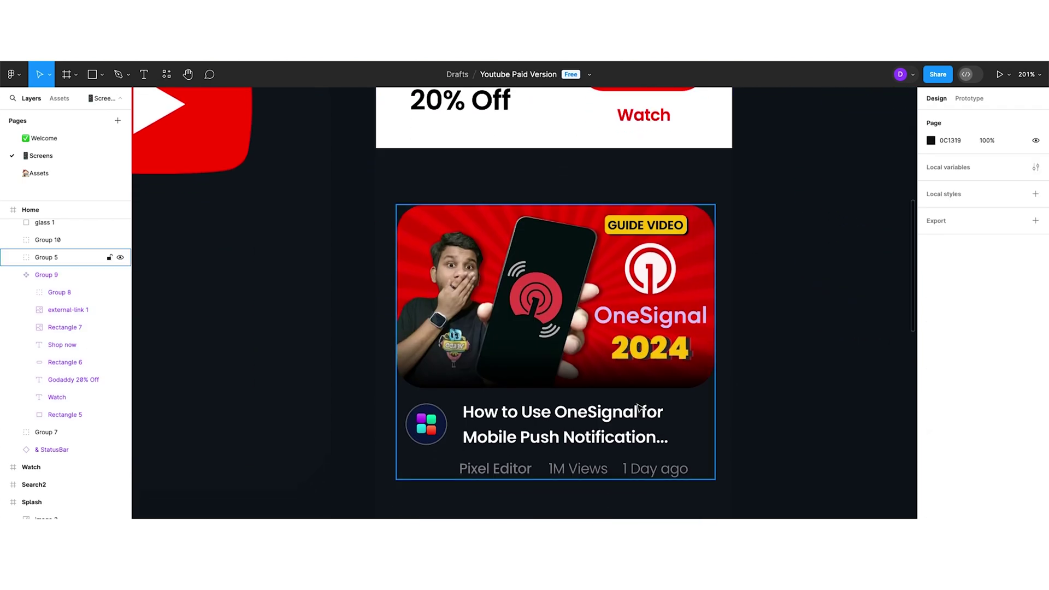
pyautogui.click(704, 421)
pyautogui.scroll(-5, 792, 358)
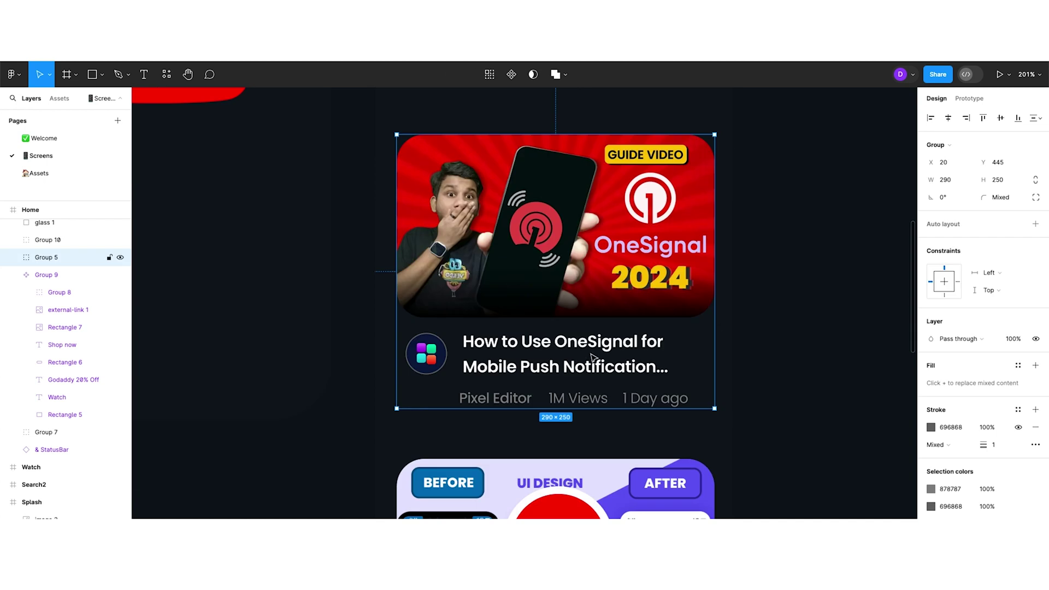
pyautogui.scroll(-3, 794, 358)
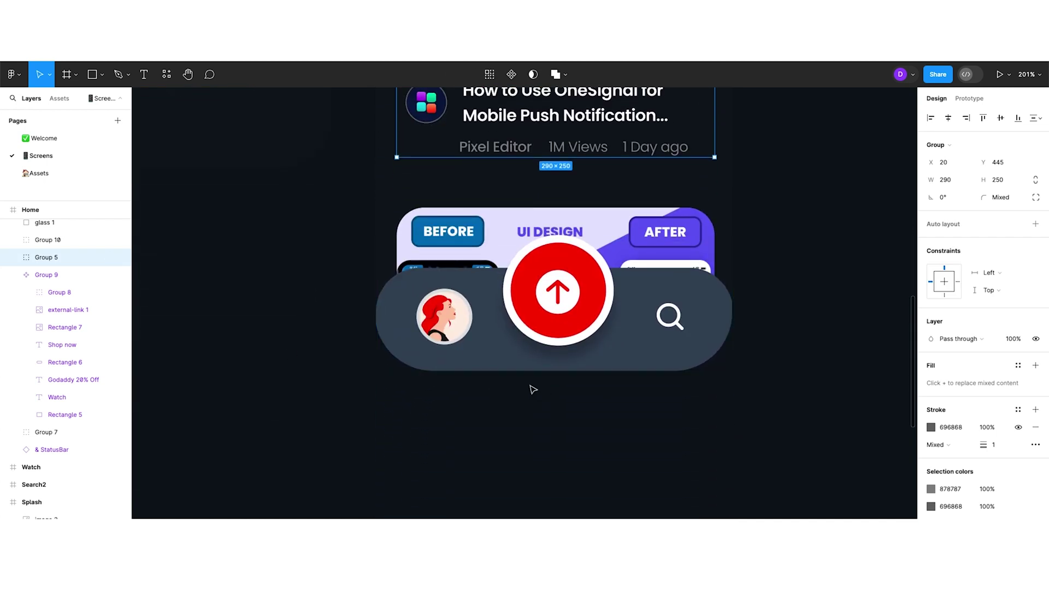
pyautogui.click(551, 328)
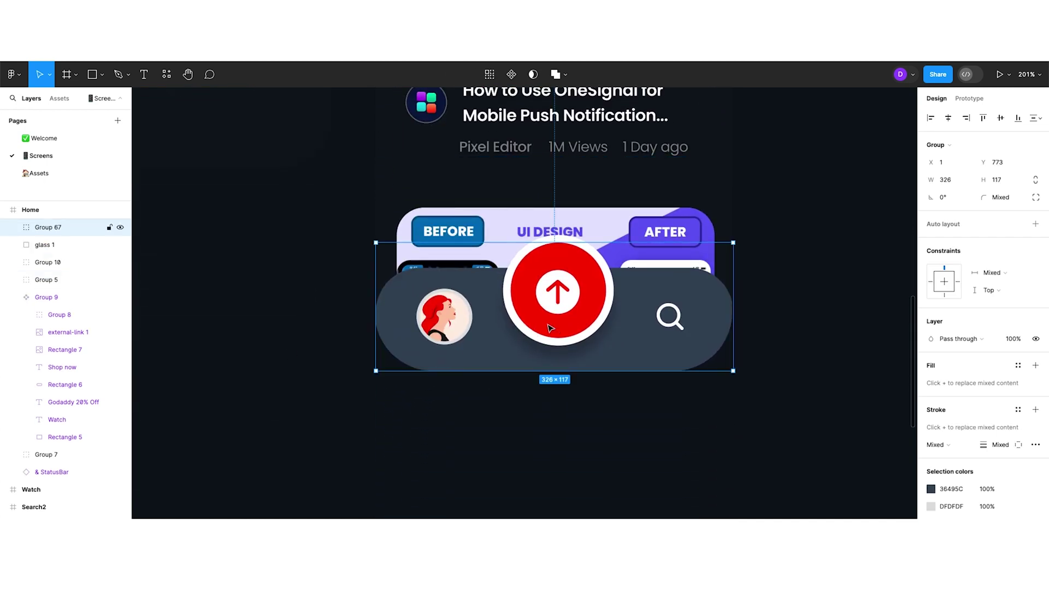
pyautogui.doubleClick(463, 328)
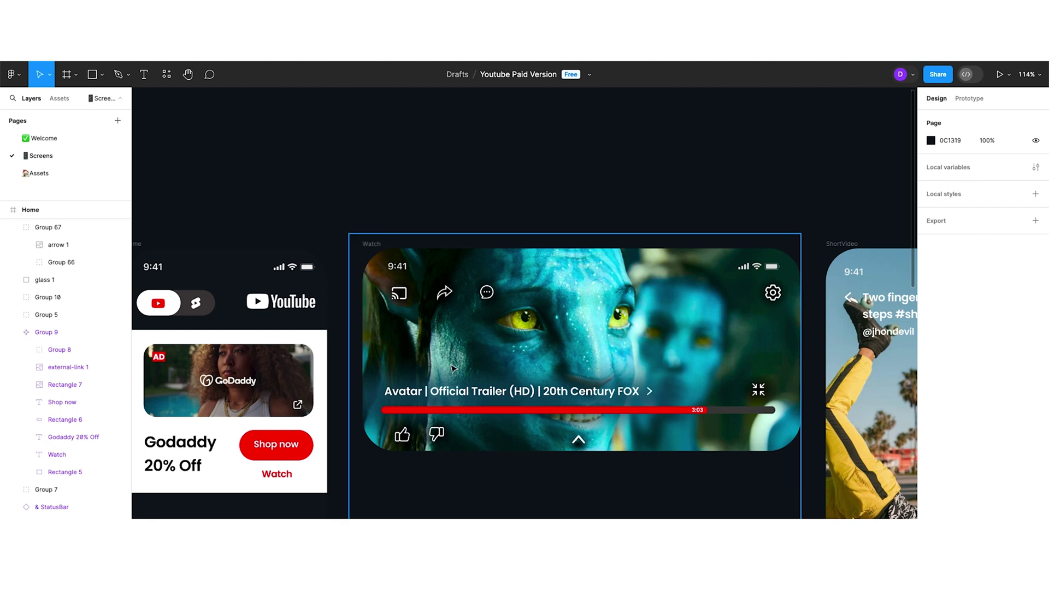
pyautogui.scroll(2, 429, 477)
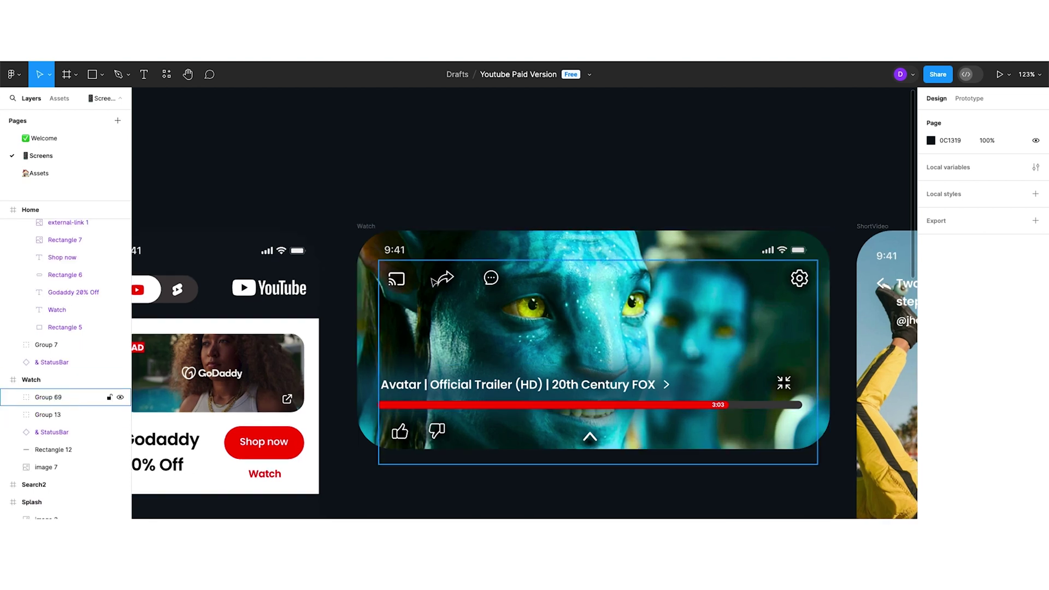
pyautogui.click(445, 276)
pyautogui.click(604, 510)
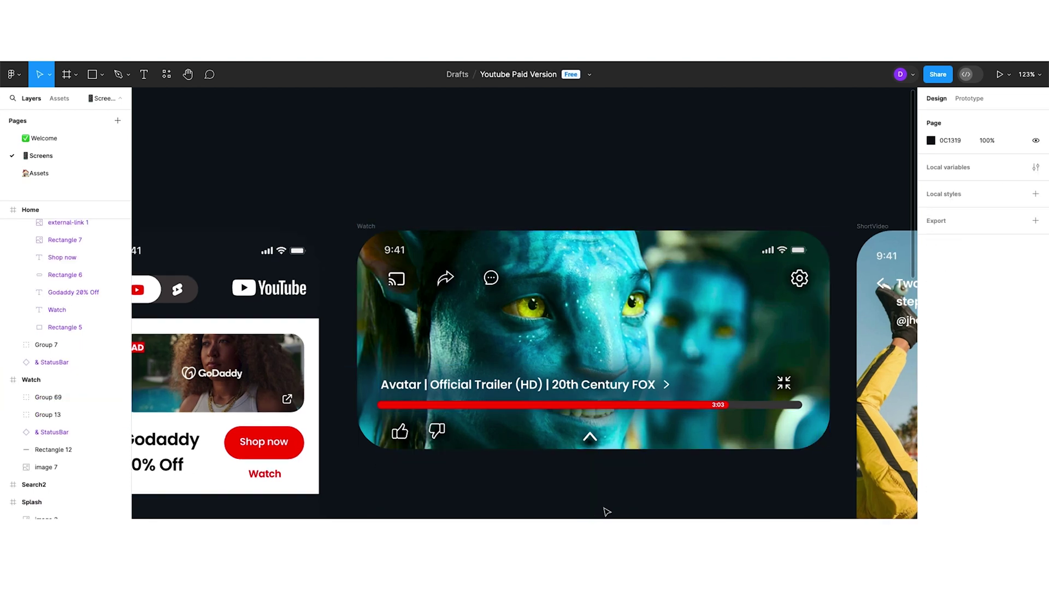
pyautogui.scroll(3, 803, 475)
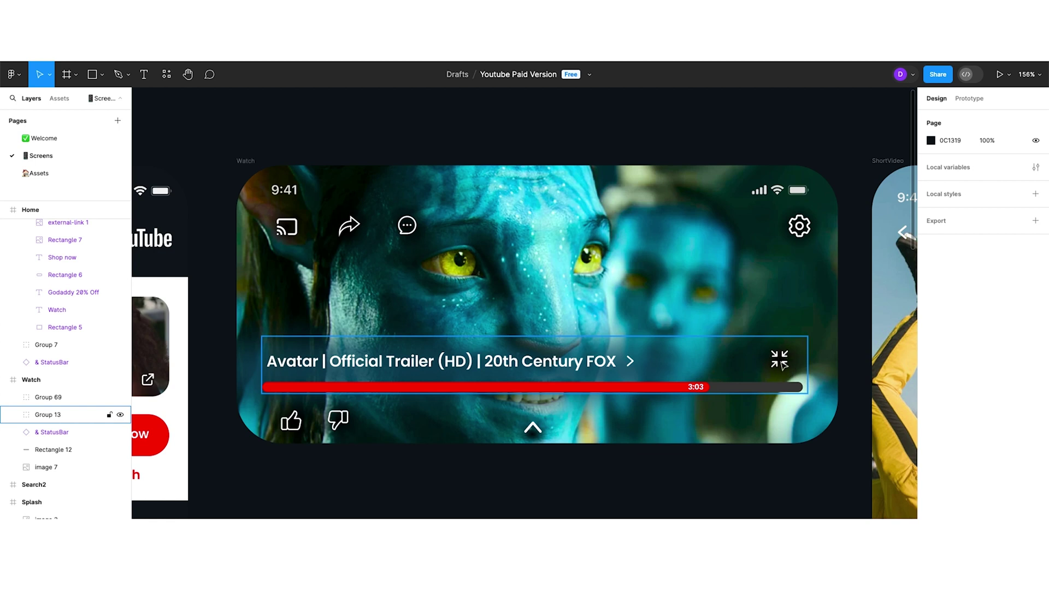
pyautogui.click(288, 236)
pyautogui.doubleClick(337, 234)
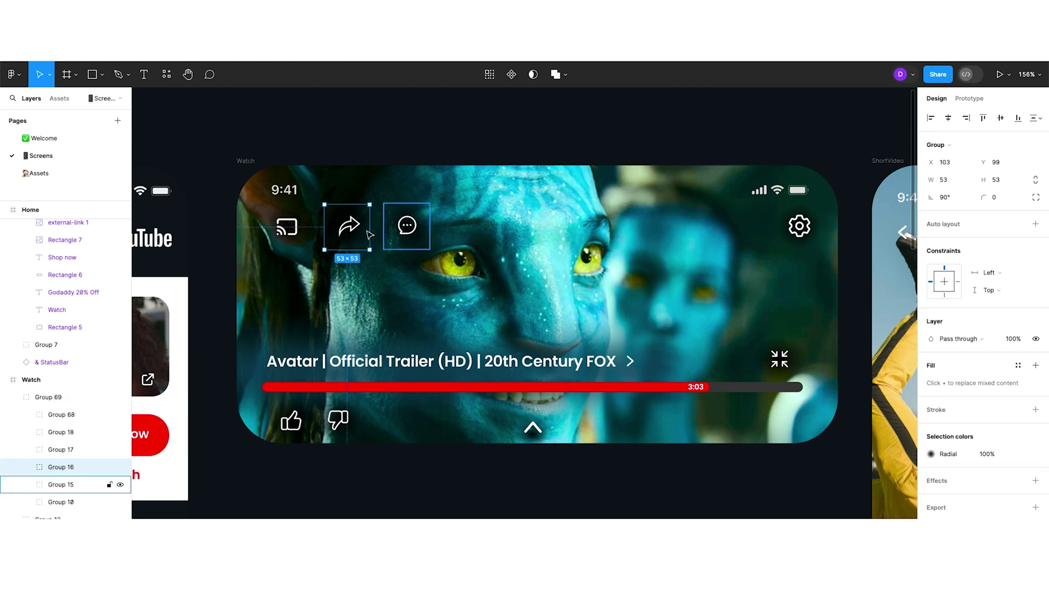
pyautogui.doubleClick(407, 225)
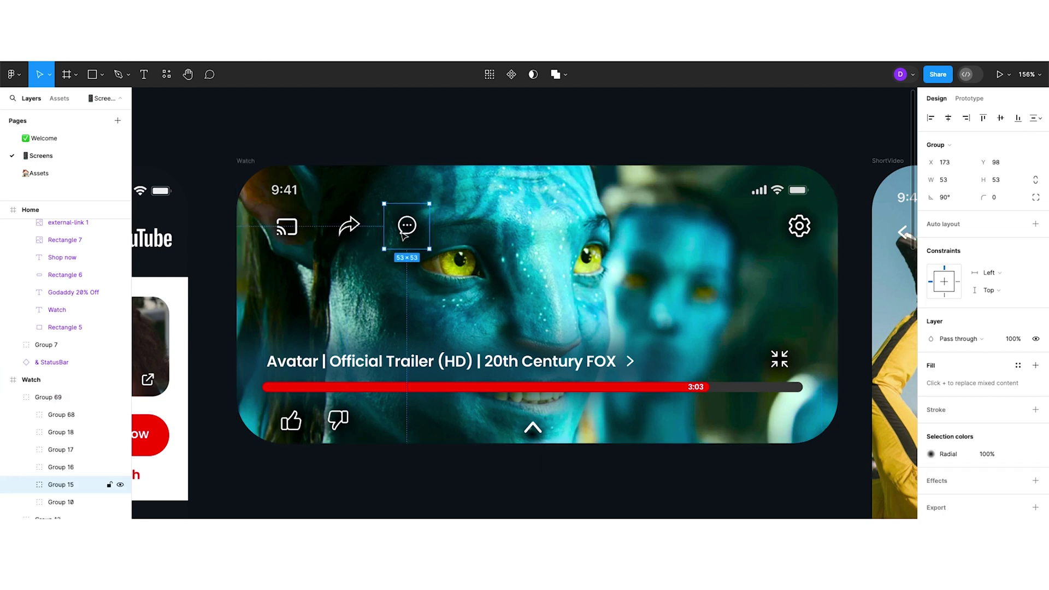
pyautogui.click(798, 228)
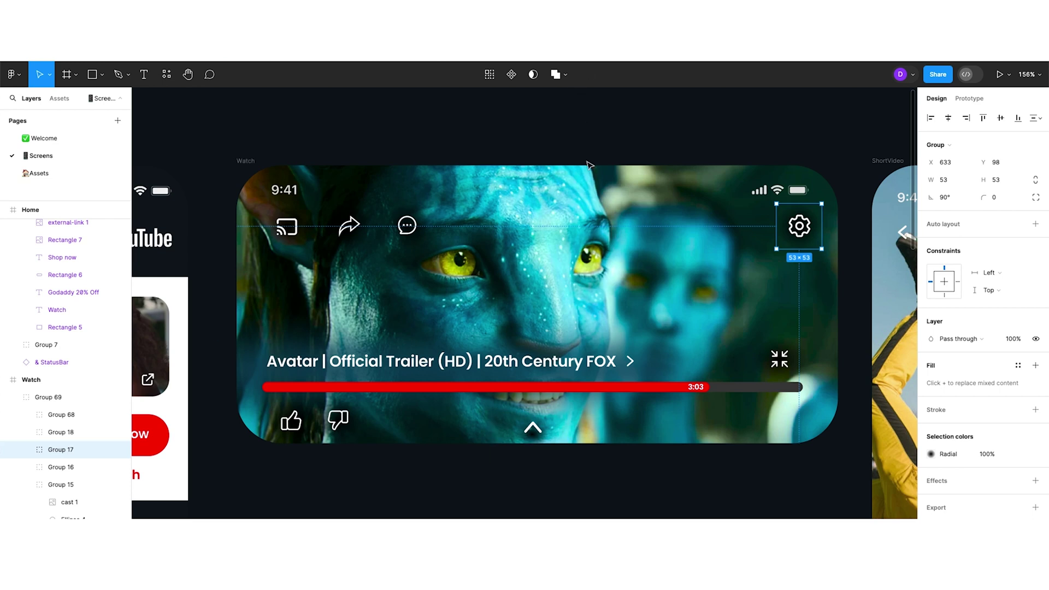
pyautogui.hscroll(3, 580, 235)
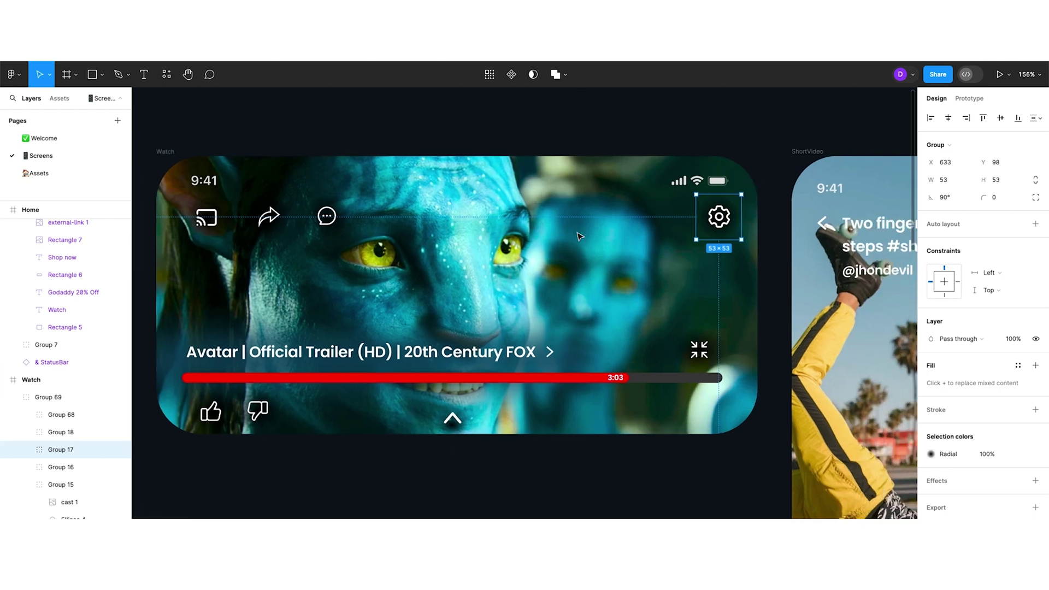
pyautogui.hscroll(-3, 504, 226)
pyautogui.scroll(2, 504, 225)
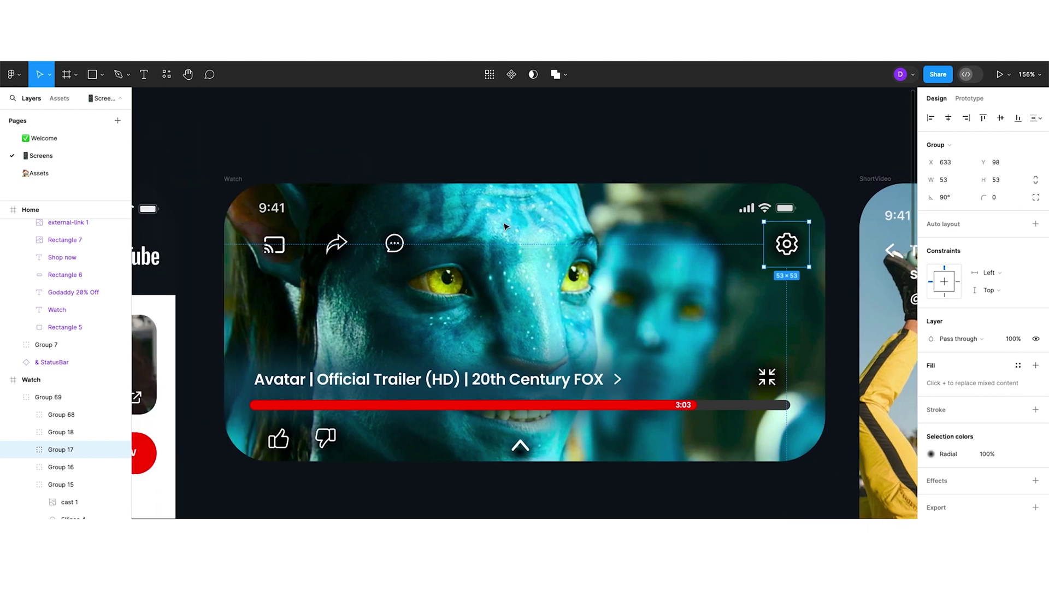
pyautogui.click(714, 138)
pyautogui.hscroll(5, 713, 138)
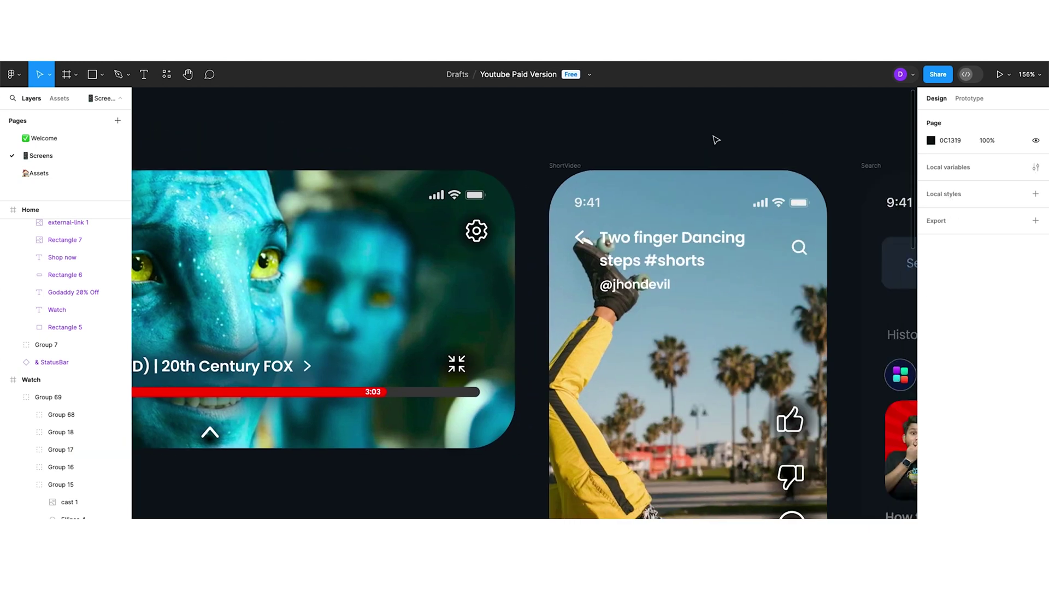
pyautogui.scroll(-2, 713, 138)
pyautogui.scroll(-2, 714, 138)
pyautogui.hscroll(2, 714, 138)
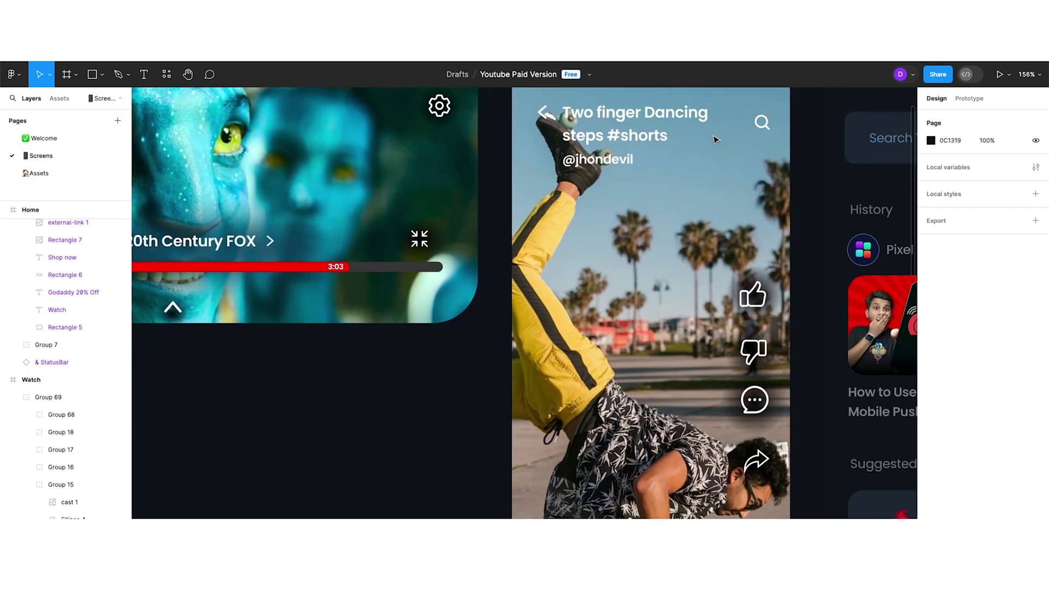
pyautogui.scroll(-5, 715, 140)
pyautogui.scroll(5, 716, 139)
pyautogui.scroll(-4, 715, 140)
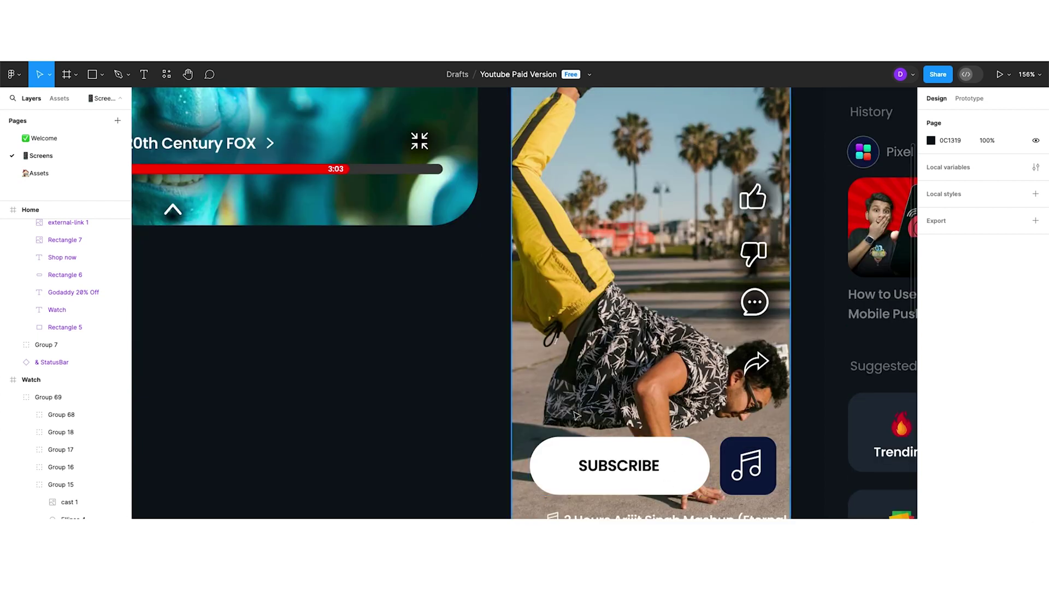
pyautogui.scroll(4, 643, 87)
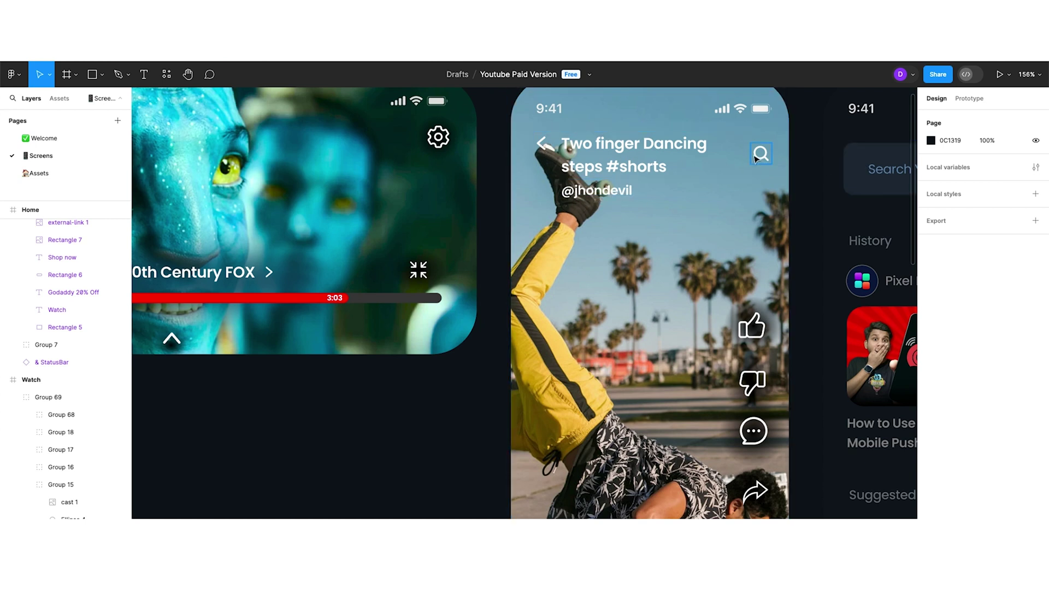
pyautogui.scroll(-5, 755, 159)
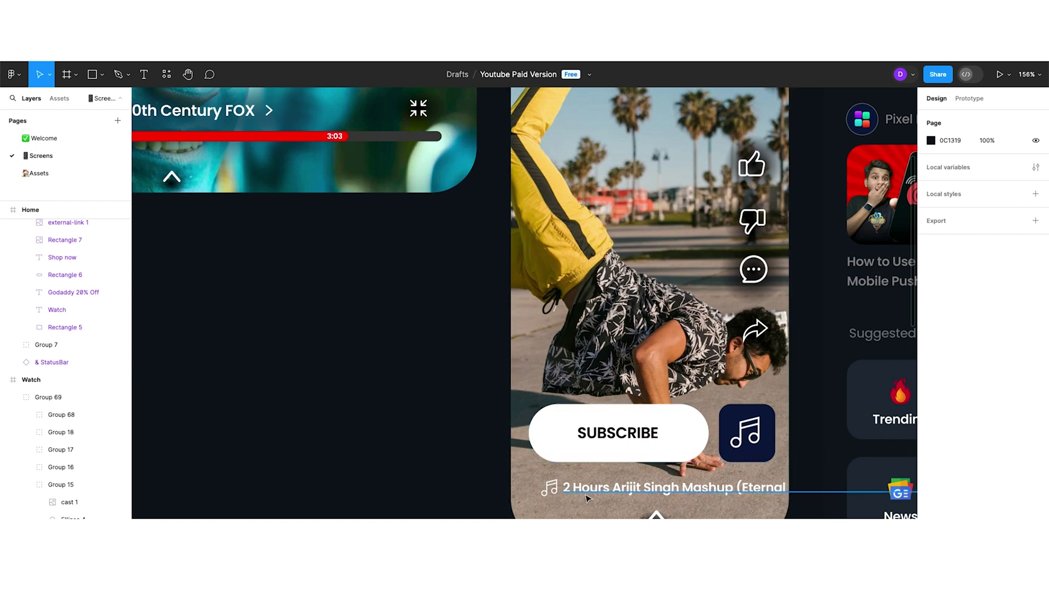
pyautogui.scroll(-3, 572, 497)
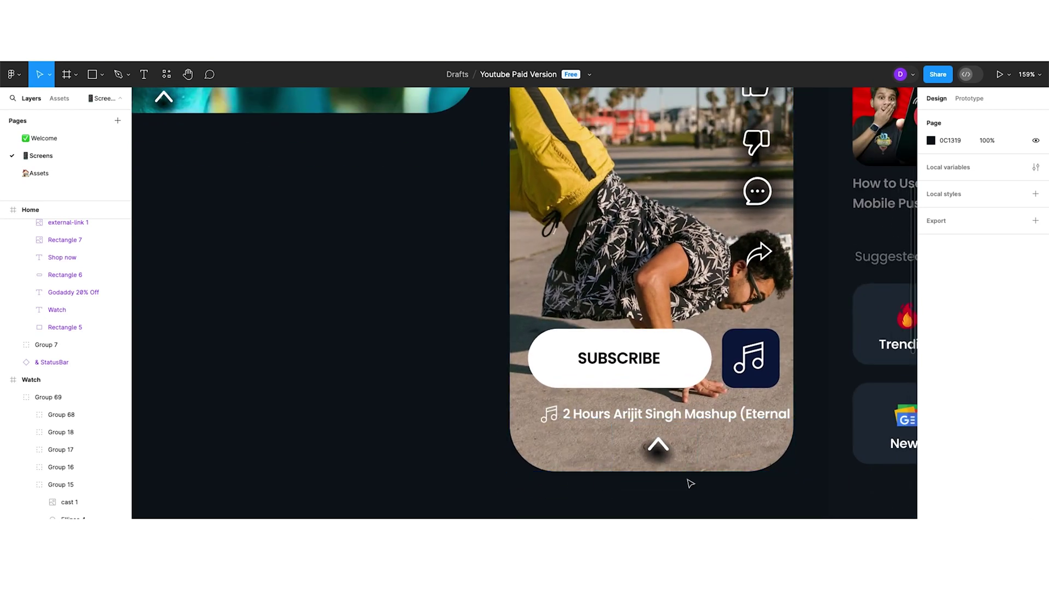
pyautogui.scroll(-3, 691, 480)
pyautogui.scroll(3, 592, 216)
pyautogui.scroll(2, 591, 217)
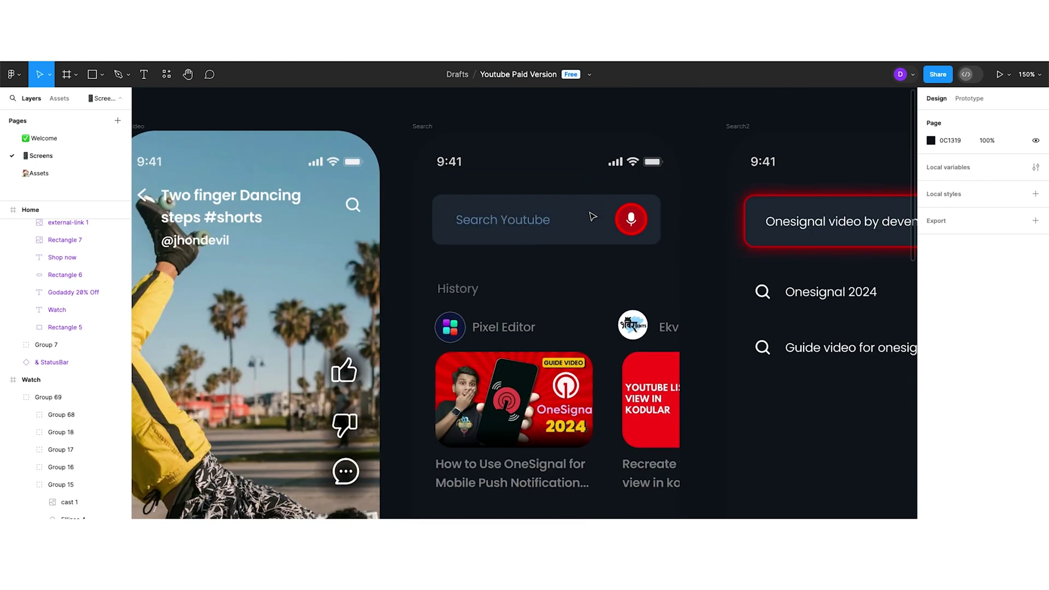
pyautogui.scroll(-2, 593, 216)
pyautogui.hscroll(2, 593, 216)
pyautogui.click(389, 263)
pyautogui.press('Escape')
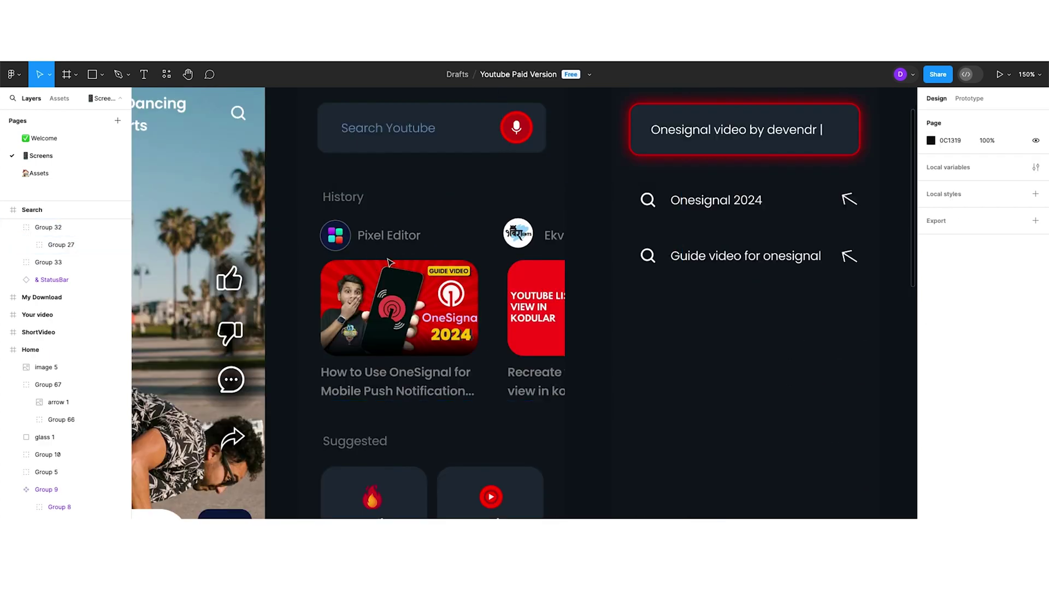
pyautogui.click(390, 270)
pyautogui.doubleClick(390, 270)
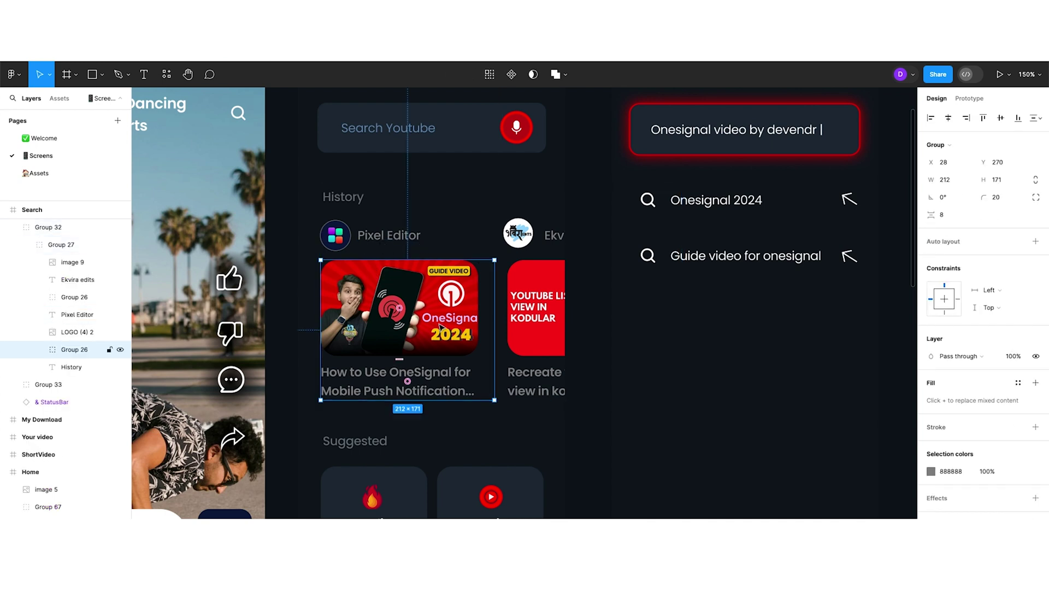
pyautogui.scroll(-2, 629, 440)
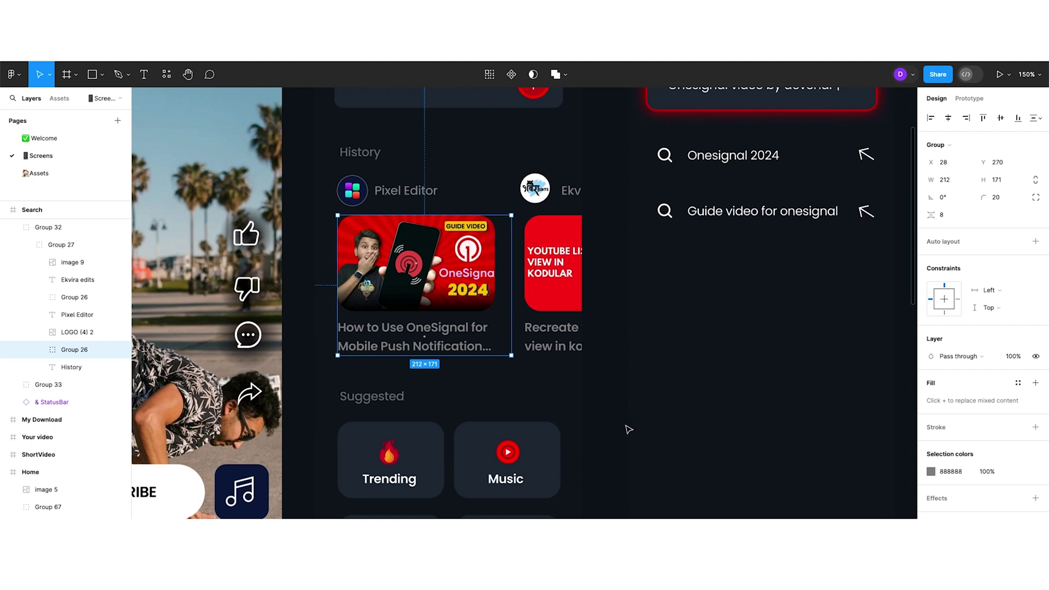
pyautogui.scroll(-3, 414, 337)
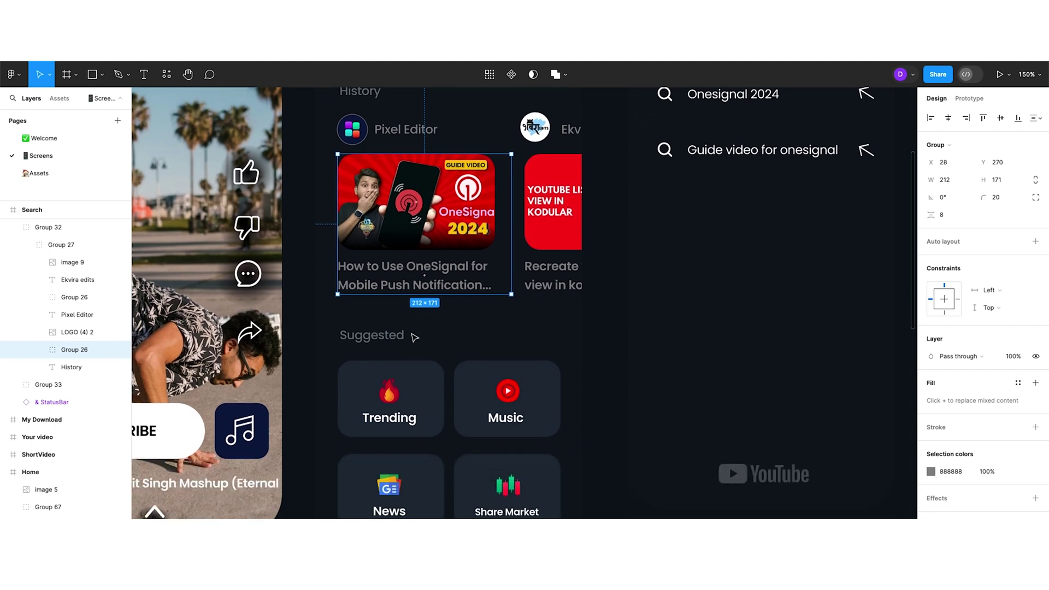
pyautogui.scroll(2, 415, 339)
pyautogui.click(434, 372)
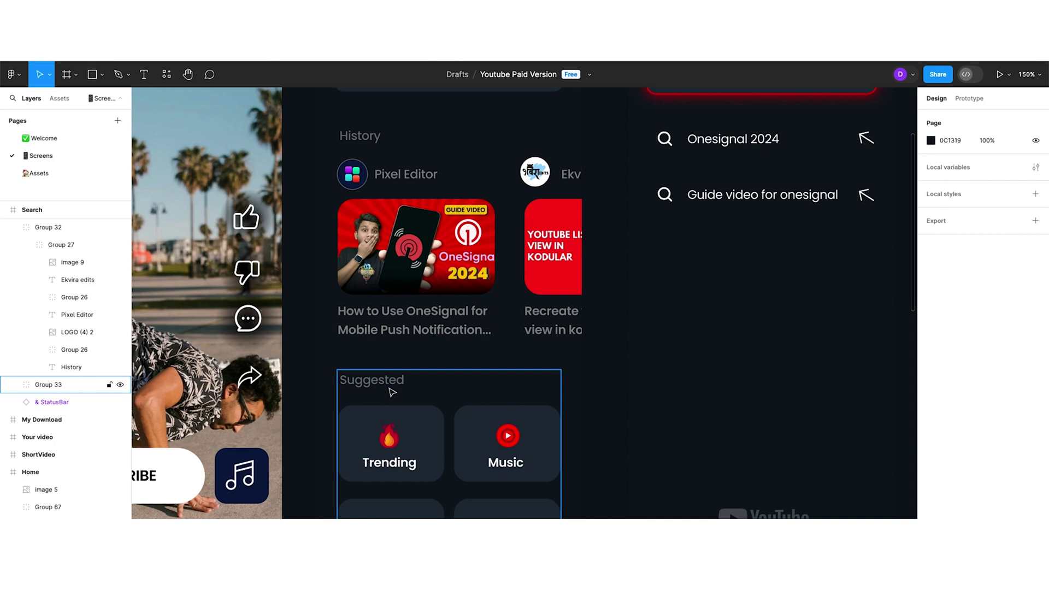
pyautogui.hscroll(-10, 416, 334)
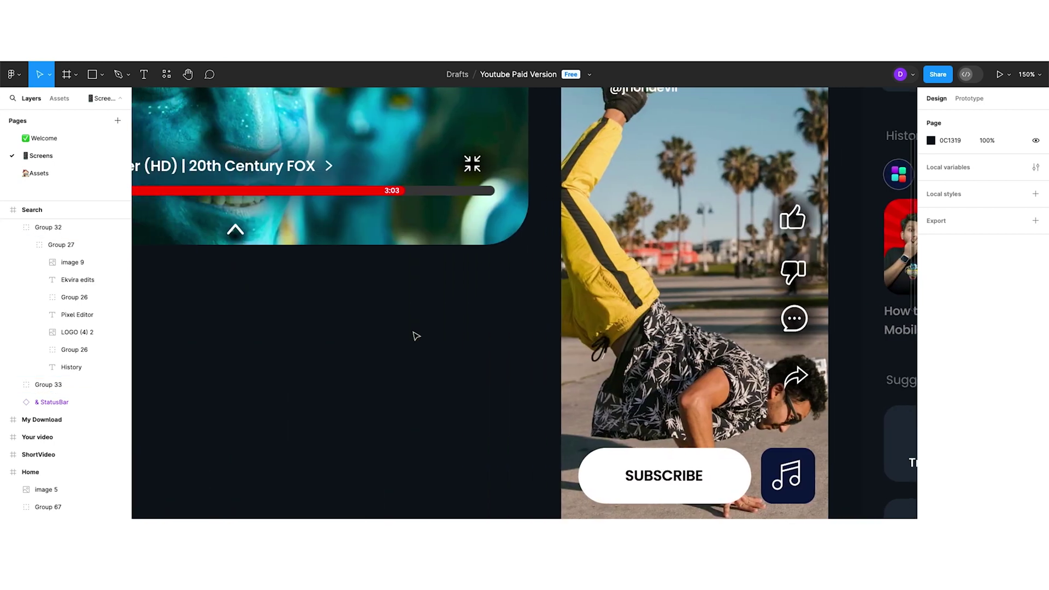
pyautogui.scroll(-5, 414, 335)
pyautogui.hscroll(8, 397, 186)
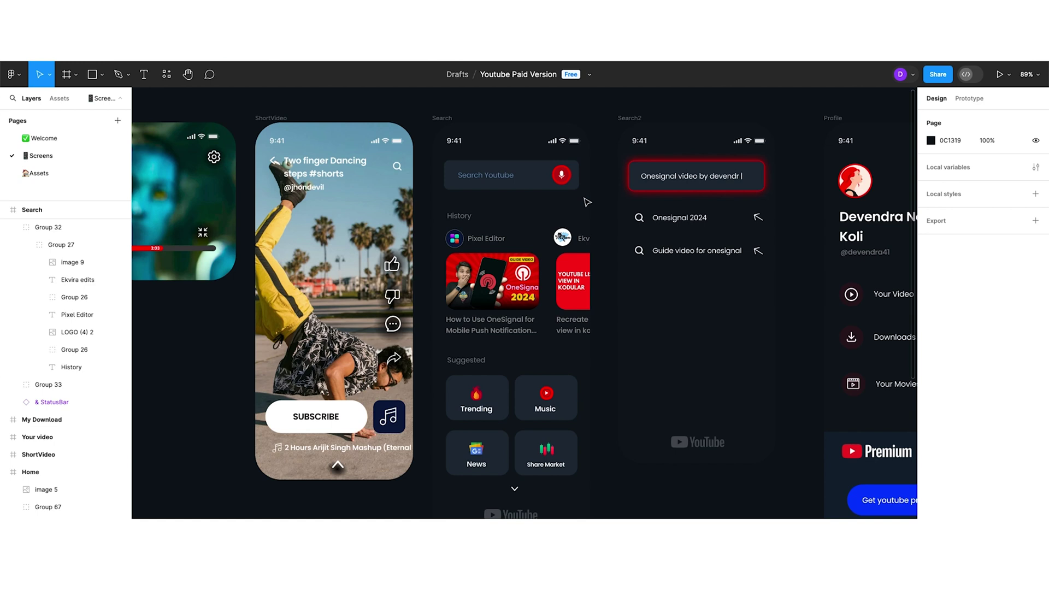
pyautogui.hscroll(-1, 538, 437)
pyautogui.hscroll(-10, 521, 372)
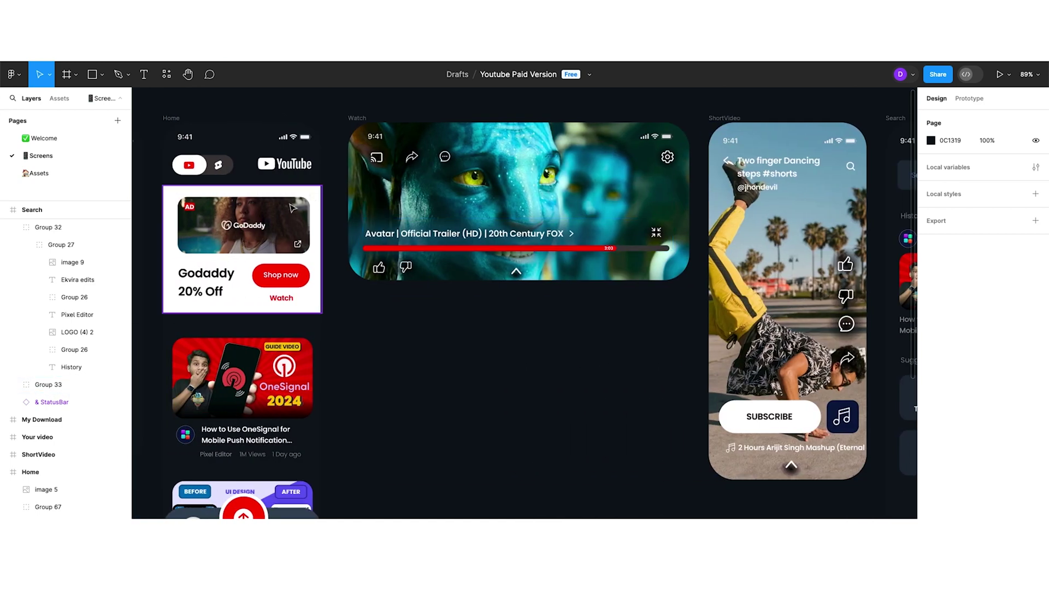
pyautogui.hscroll(9, 357, 357)
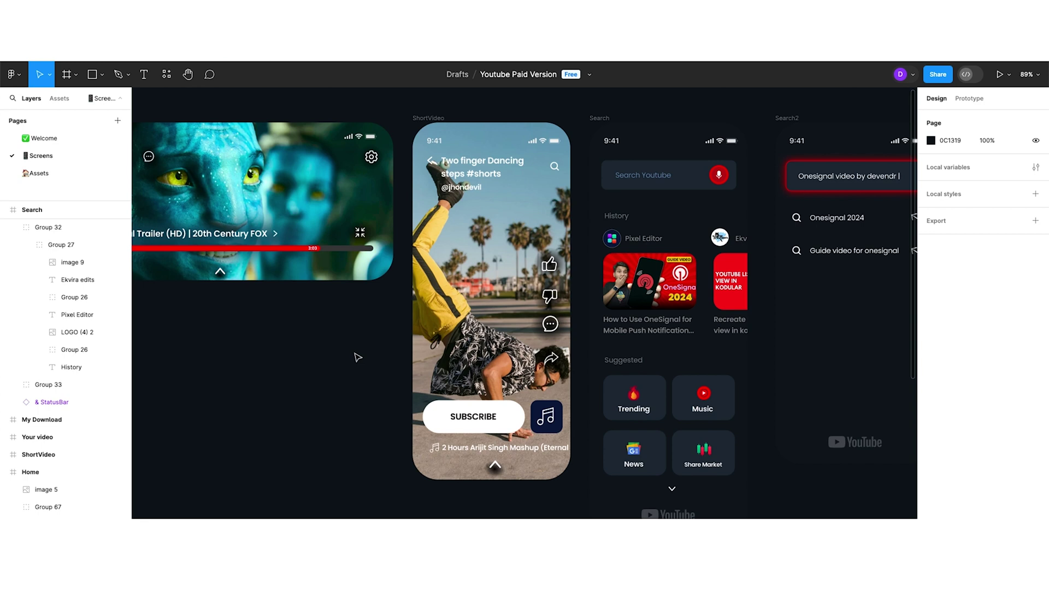
pyautogui.hscroll(3, 758, 218)
pyautogui.scroll(2, 758, 218)
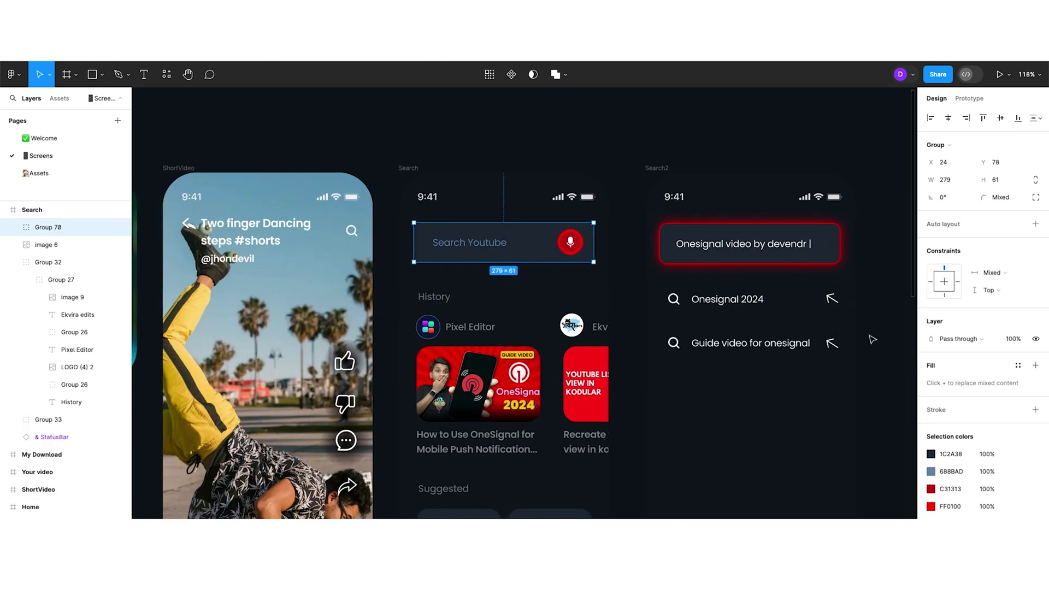
pyautogui.scroll(1, 871, 336)
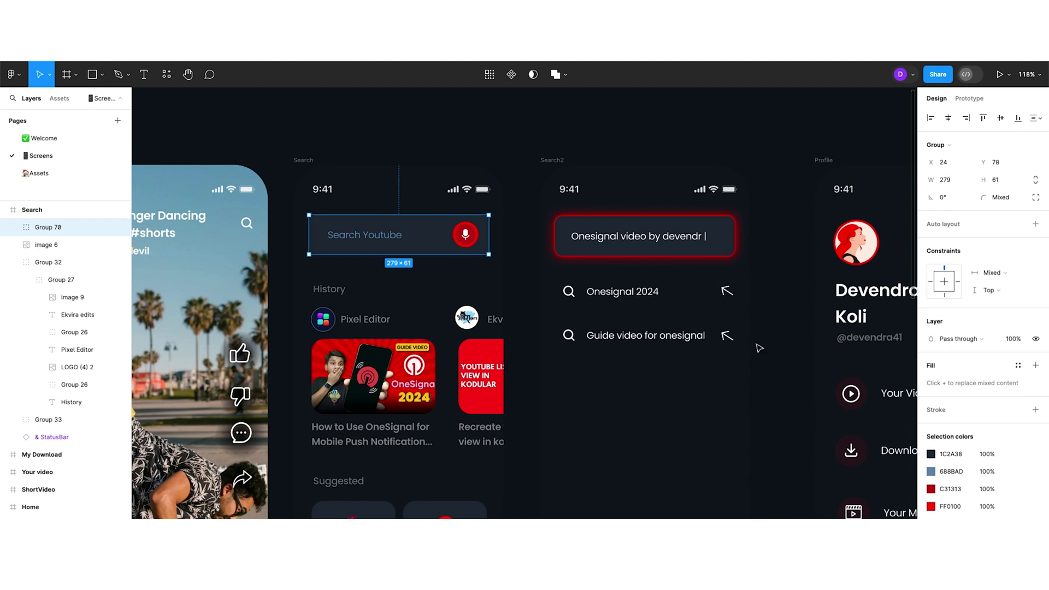
pyautogui.hscroll(6, 760, 348)
pyautogui.scroll(-3, 759, 348)
pyautogui.hscroll(3, 760, 348)
pyautogui.scroll(-2, 759, 348)
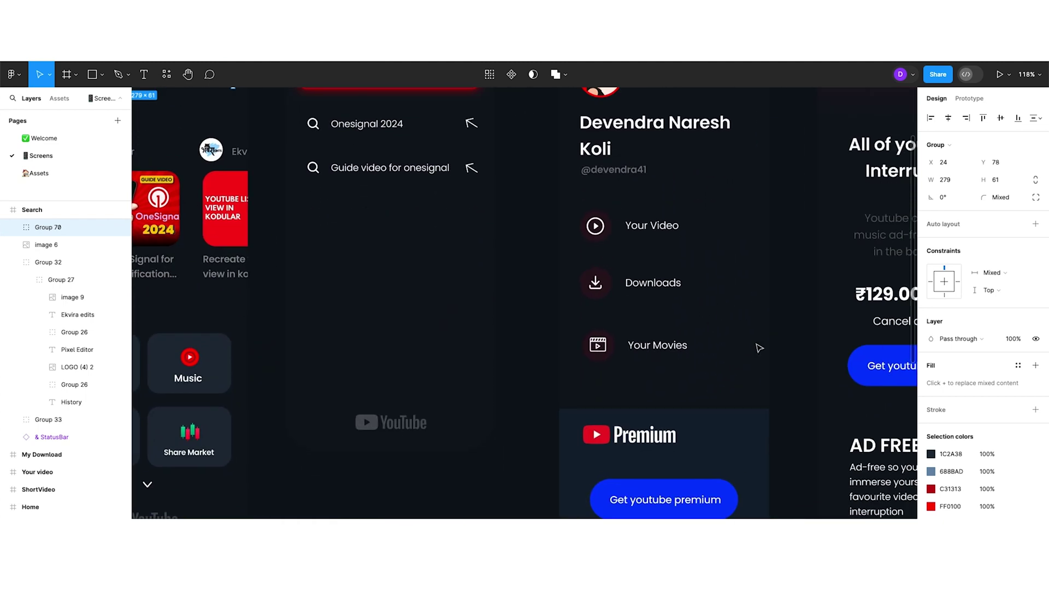
pyautogui.scroll(2, 760, 348)
pyautogui.scroll(-2, 618, 461)
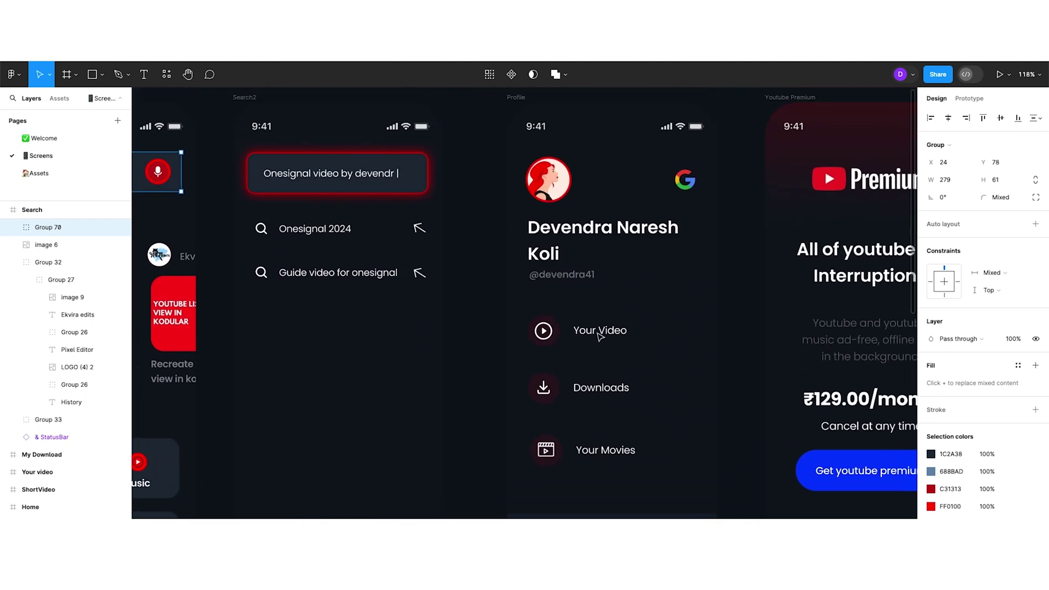
pyautogui.scroll(-2, 680, 476)
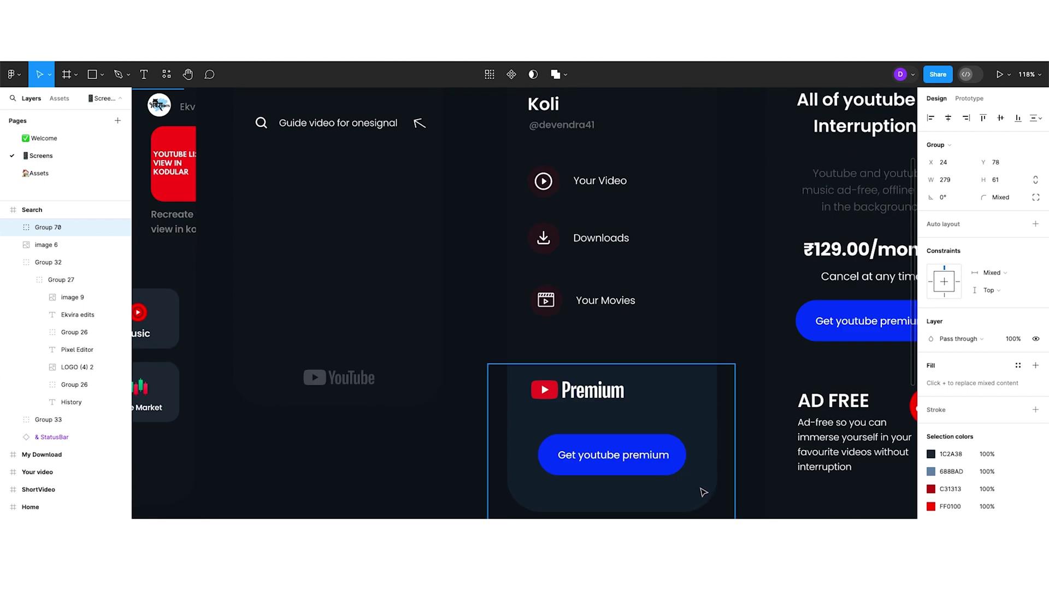
pyautogui.moveTo(446, 407); pyautogui.dragTo(726, 508)
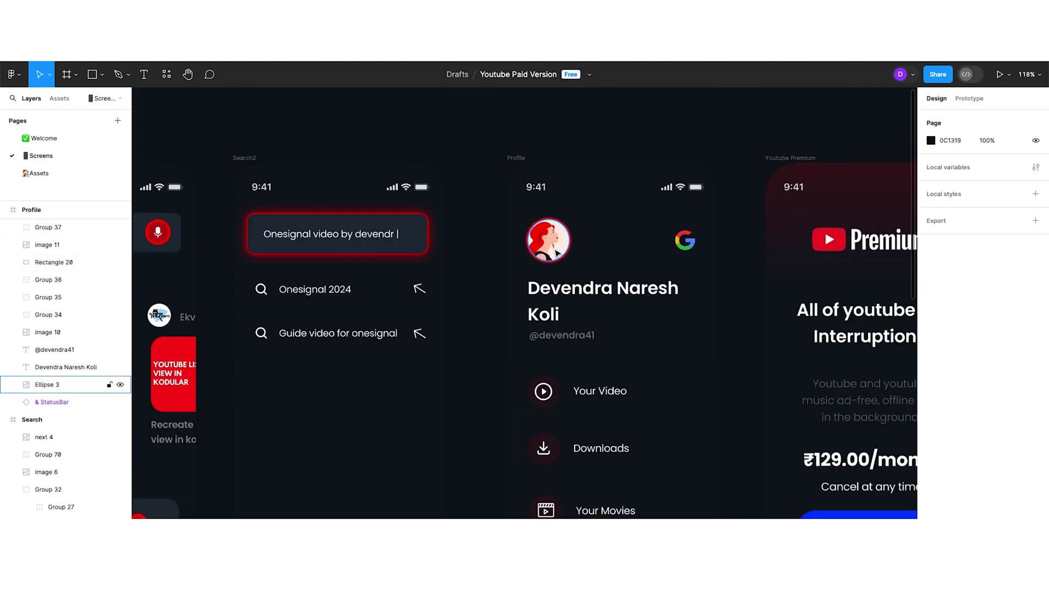
# Inspect the Profile screen's round avatar and Google logo, then scroll down the canvas.
pyautogui.click(555, 252)
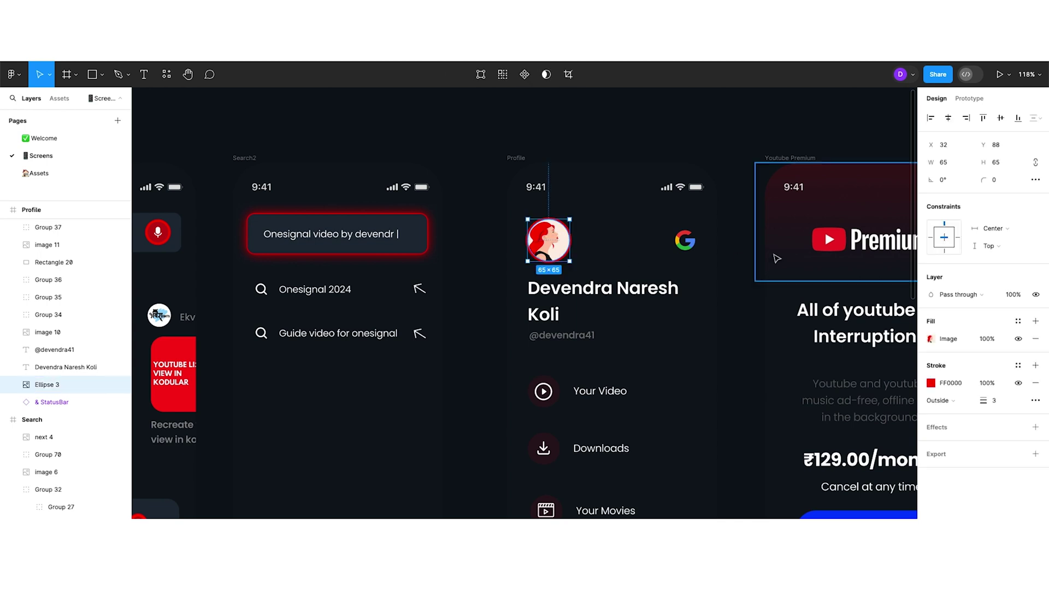
pyautogui.click(691, 250)
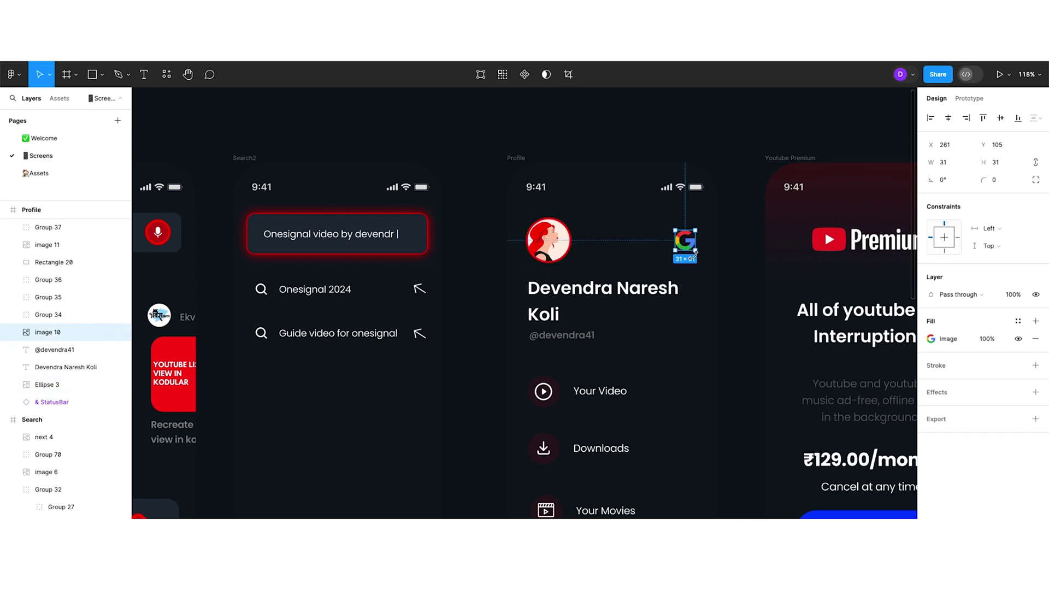
pyautogui.click(651, 354)
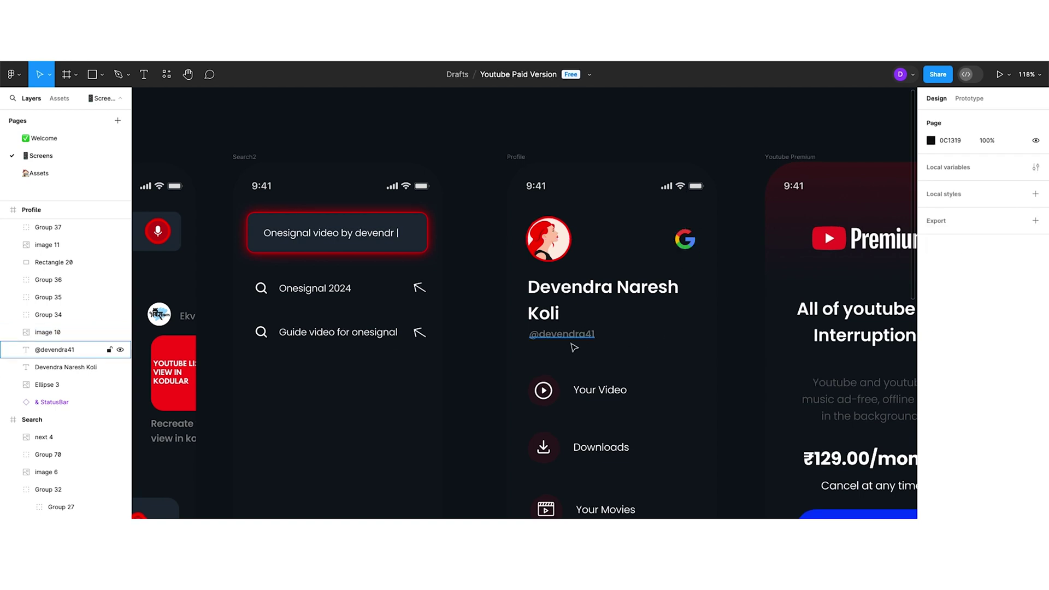
pyautogui.scroll(-5, 575, 346)
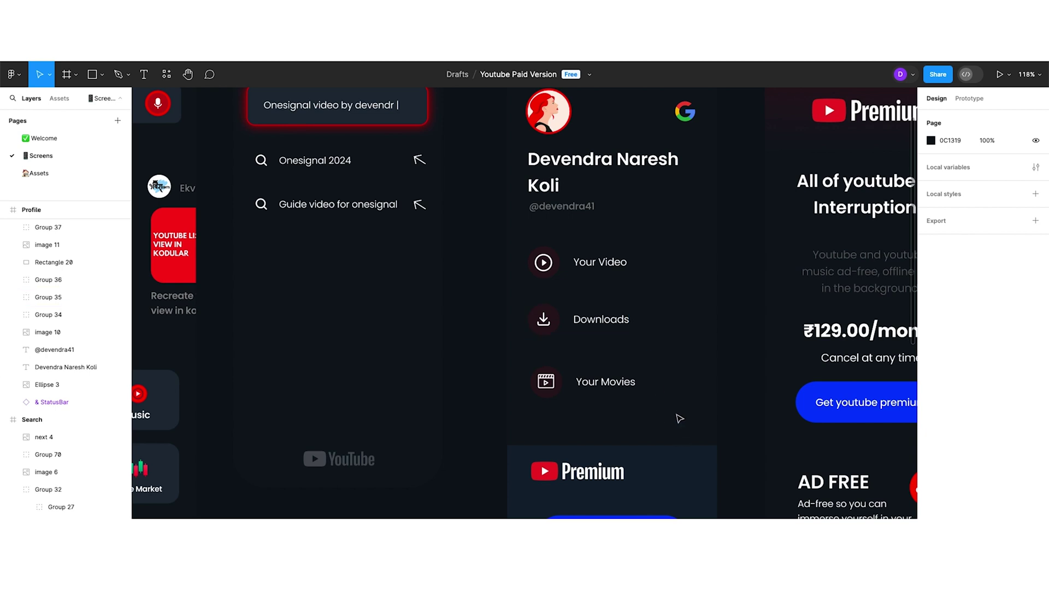
pyautogui.scroll(-7, 677, 418)
pyautogui.scroll(-1, 679, 419)
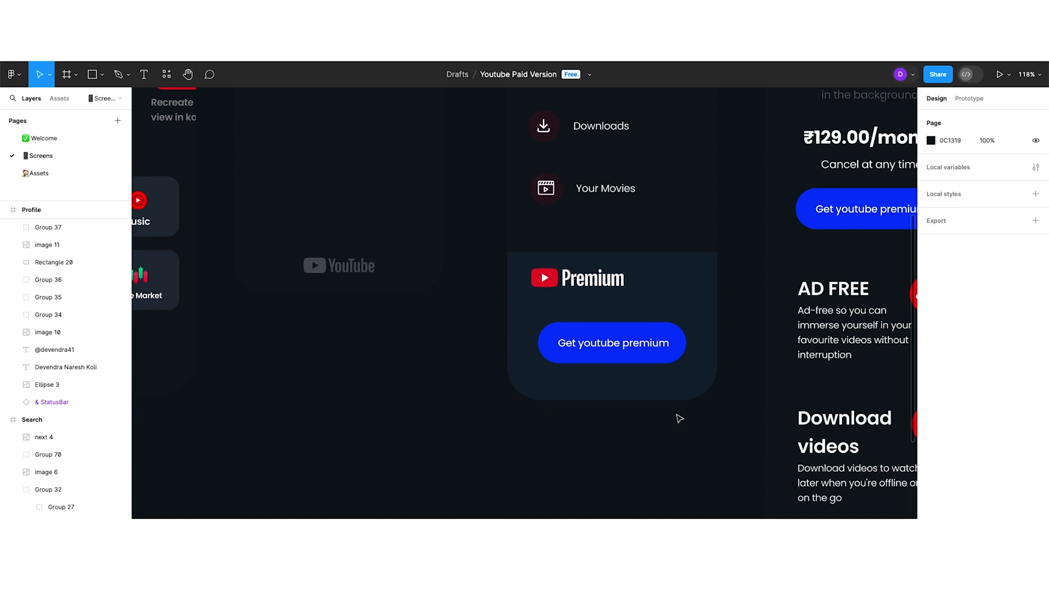
pyautogui.scroll(4, 680, 419)
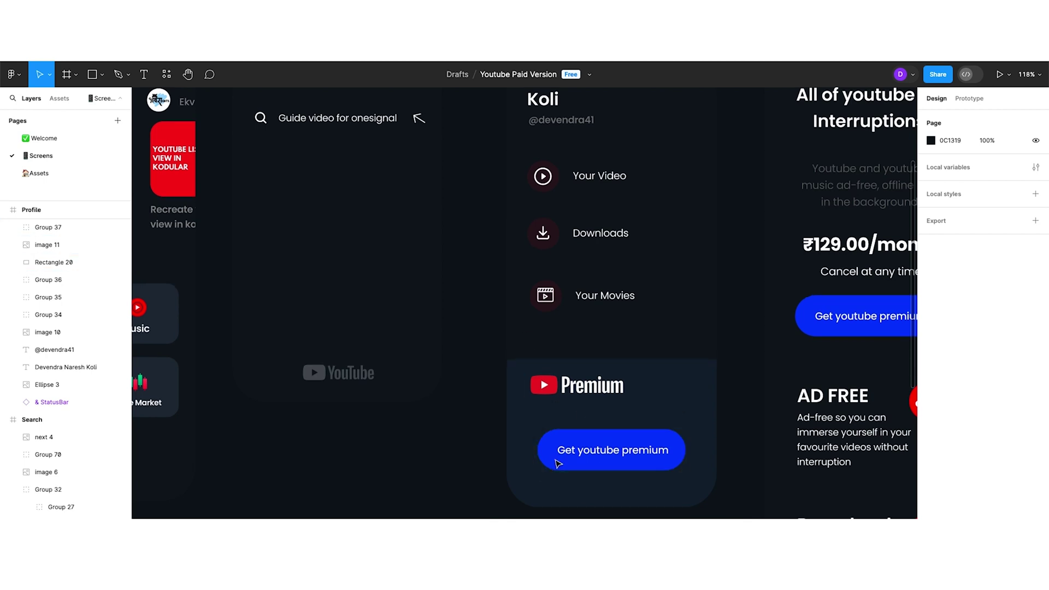
pyautogui.scroll(-3, 560, 456)
pyautogui.scroll(-3, 557, 463)
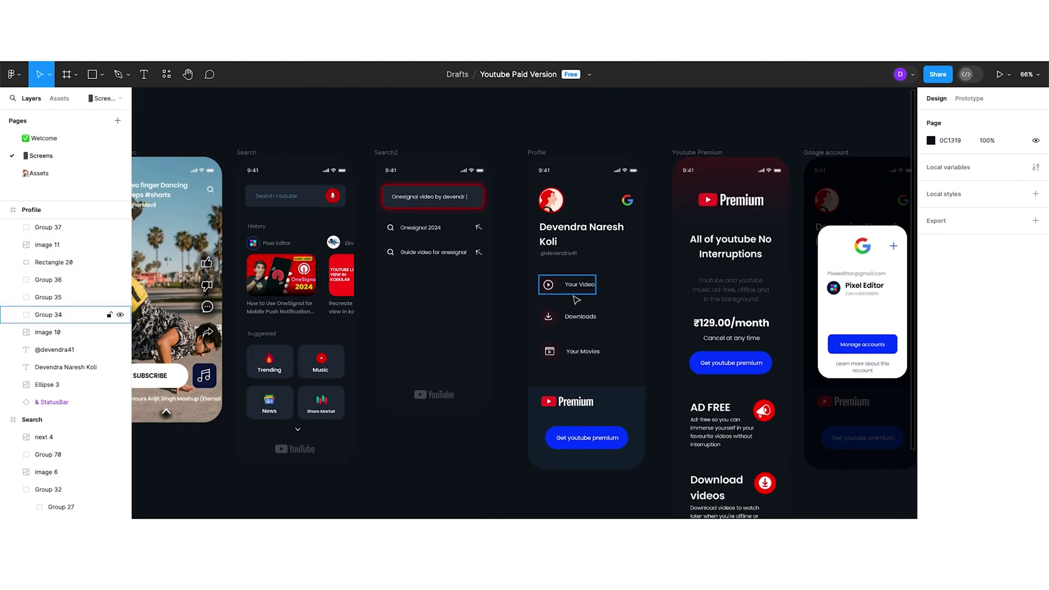
pyautogui.scroll(5, 563, 346)
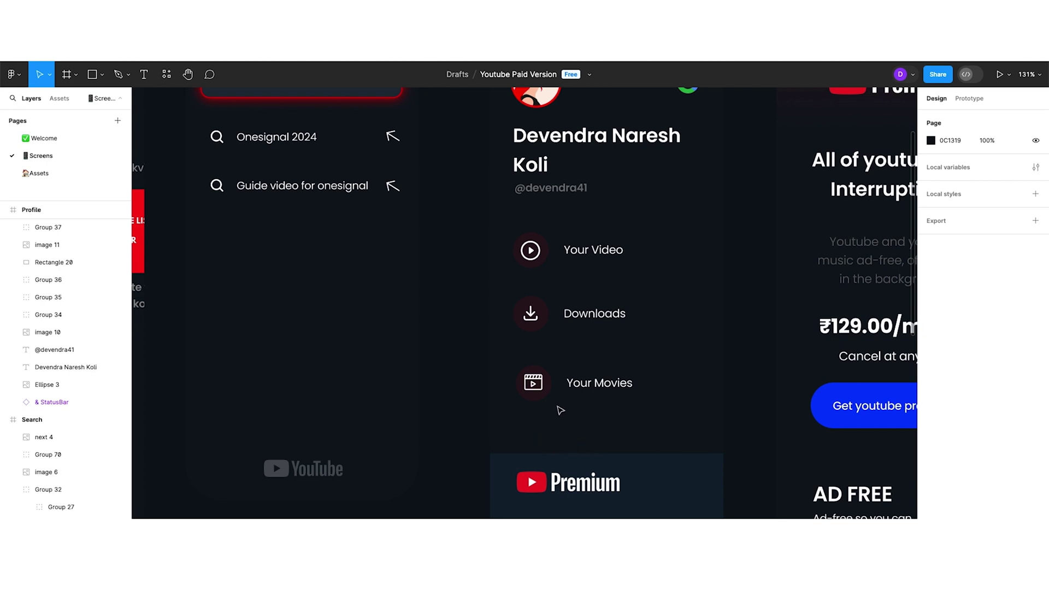
# Check the Your Movies row, then move on to the Premium, Google account and Your Videos screens.
pyautogui.click(565, 387)
pyautogui.click(716, 430)
pyautogui.scroll(-3, 716, 430)
pyautogui.scroll(-5, 585, 402)
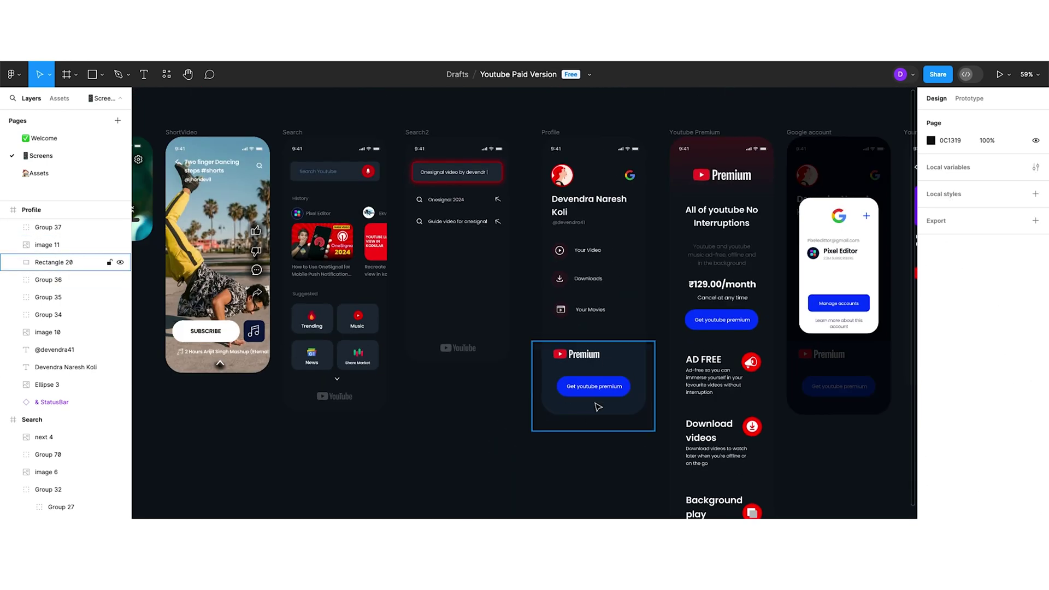
pyautogui.scroll(3, 637, 418)
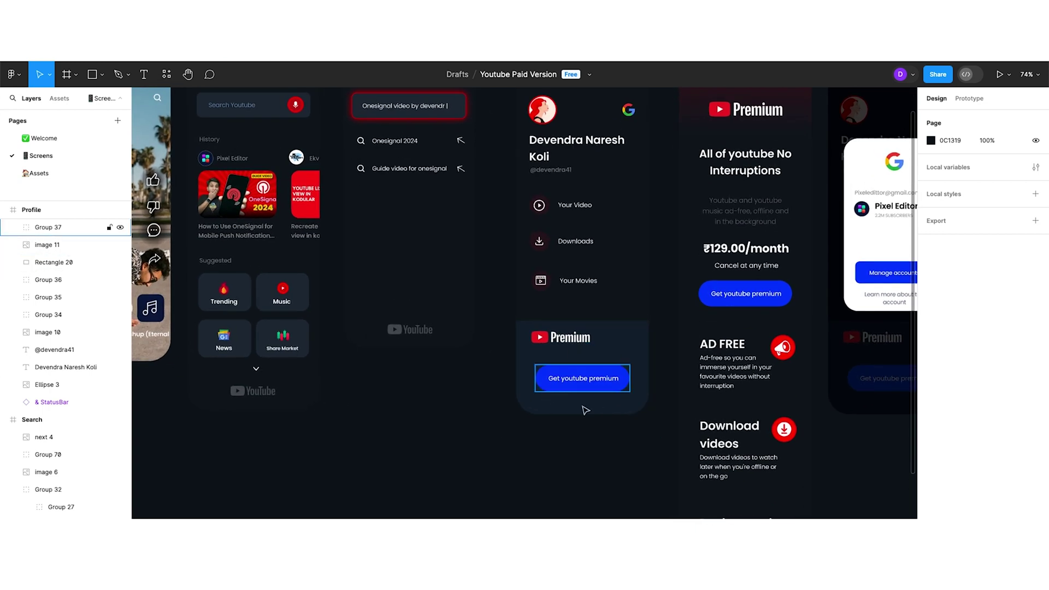
pyautogui.scroll(1, 582, 401)
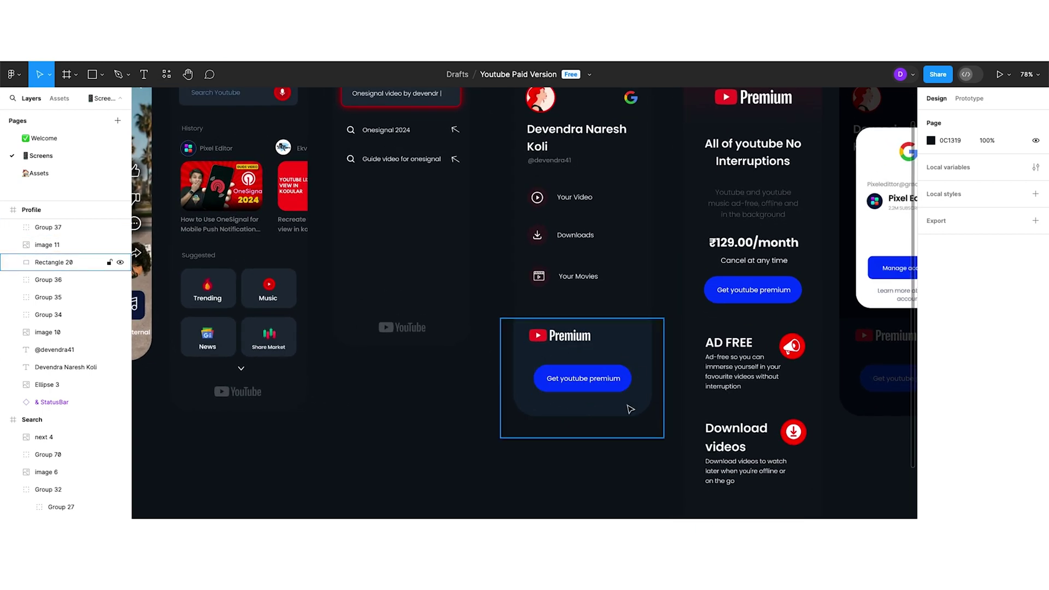
pyautogui.scroll(-2, 632, 349)
pyautogui.scroll(2, 590, 382)
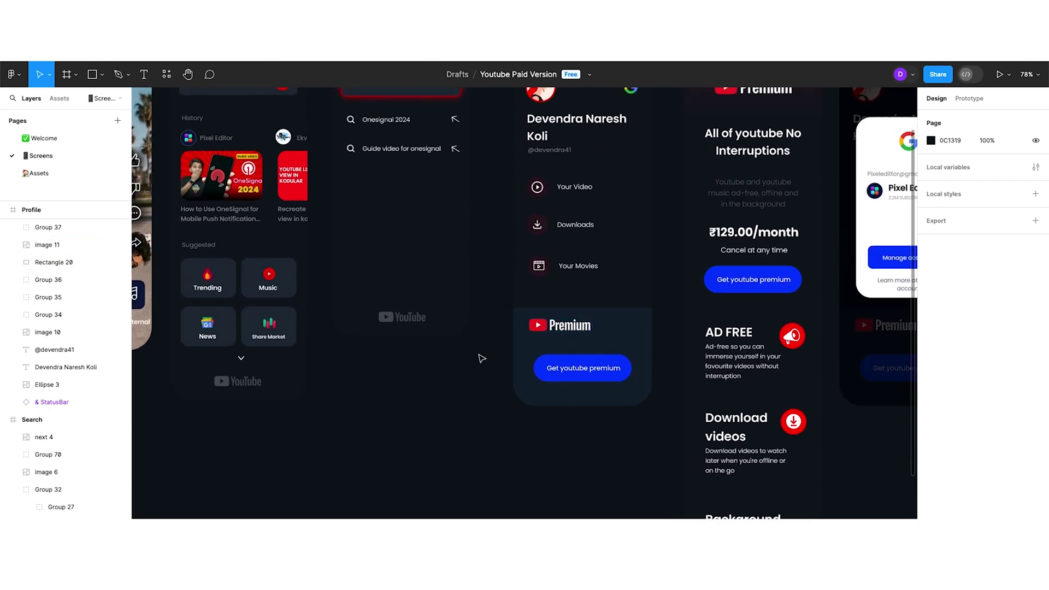
pyautogui.scroll(1, 736, 364)
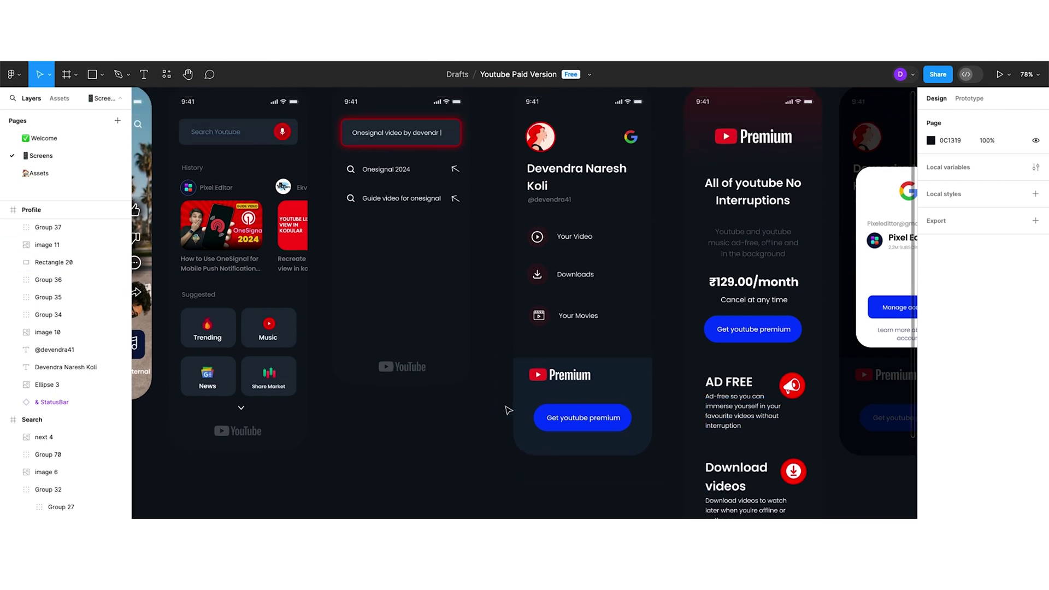
pyautogui.hscroll(-5, 508, 409)
pyautogui.scroll(-2, 552, 419)
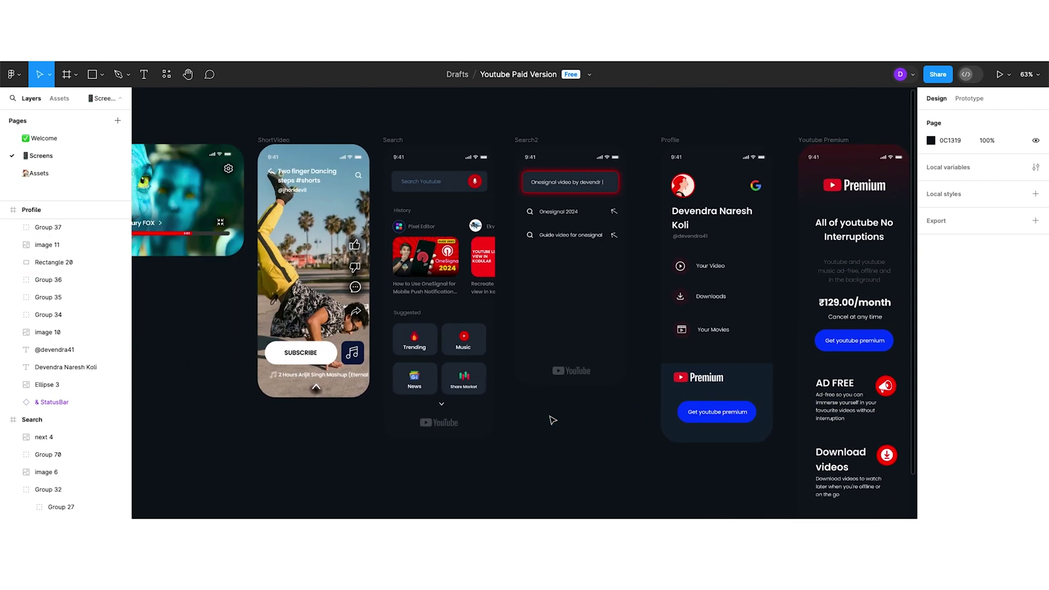
pyautogui.hscroll(10, 552, 420)
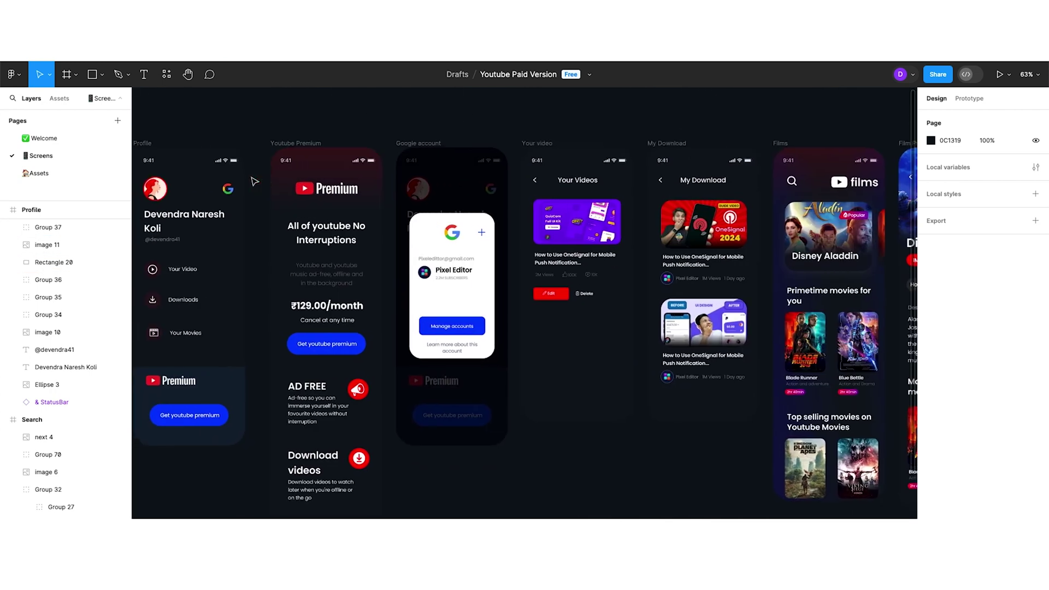
pyautogui.scroll(2, 405, 140)
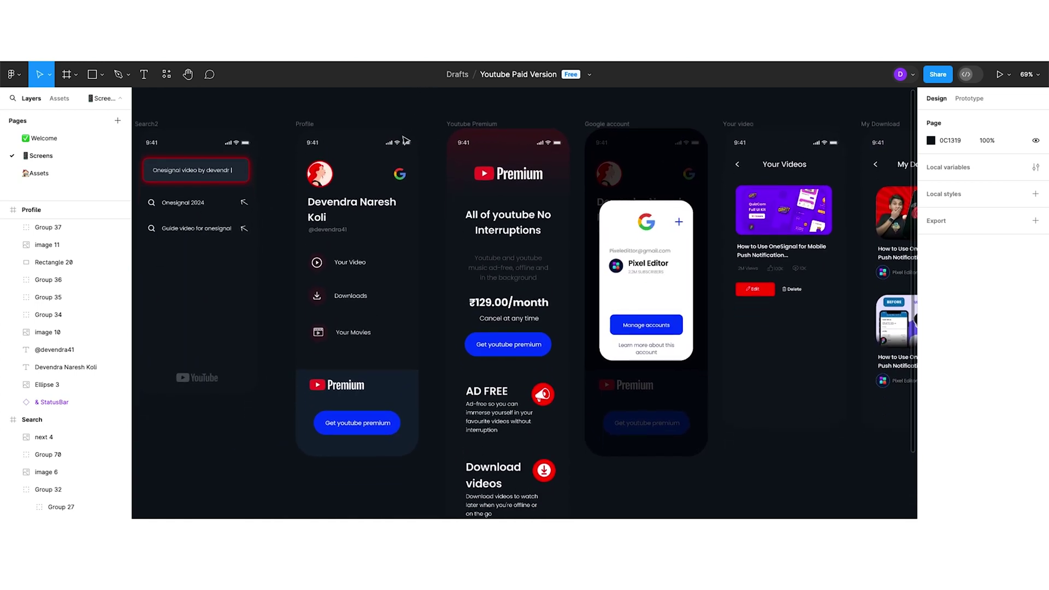
pyautogui.scroll(-3, 502, 300)
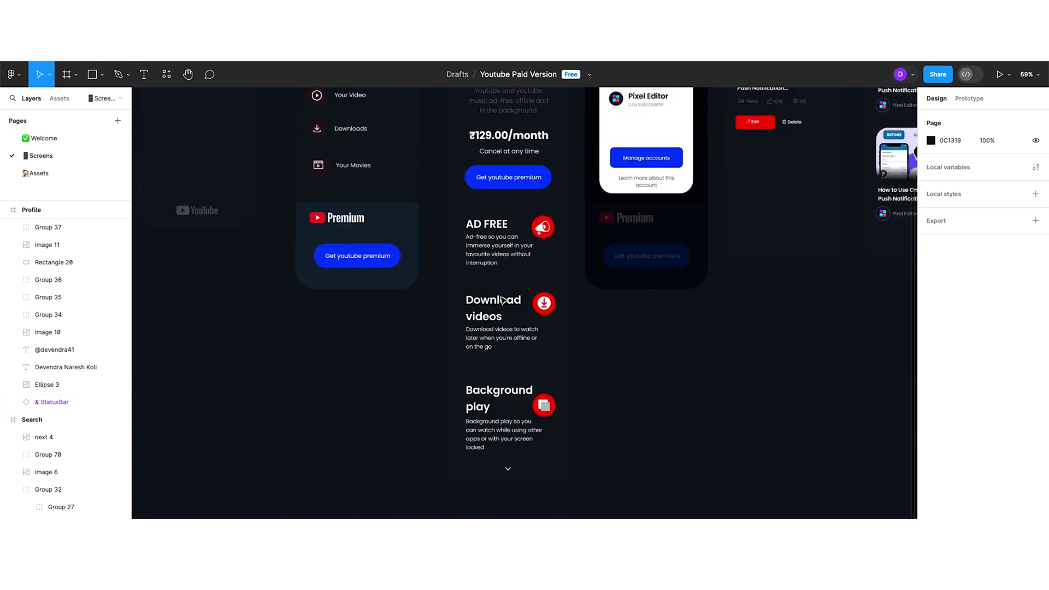
pyautogui.scroll(5, 502, 300)
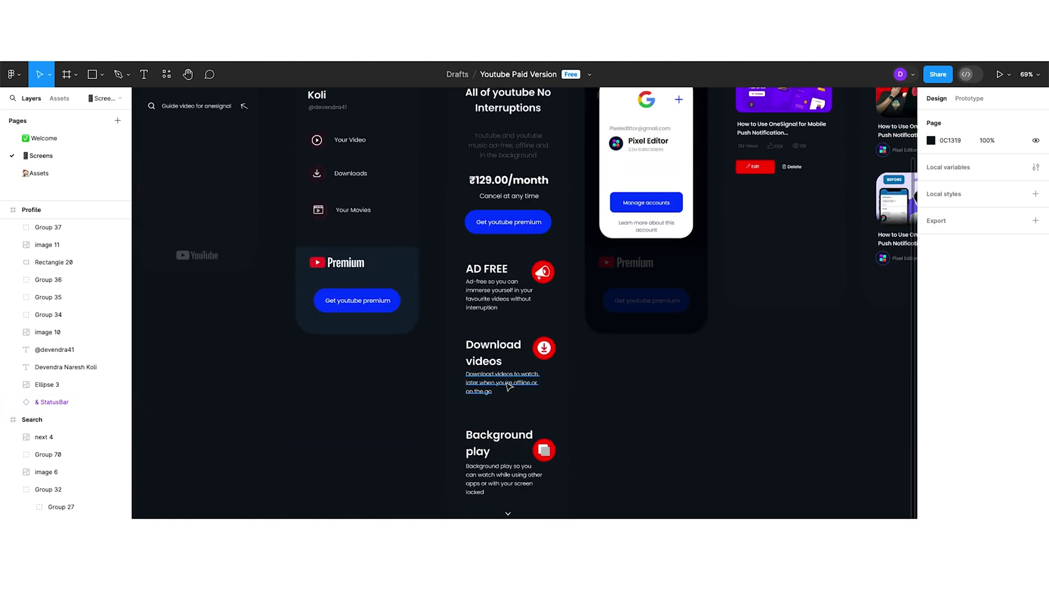
pyautogui.scroll(3, 719, 420)
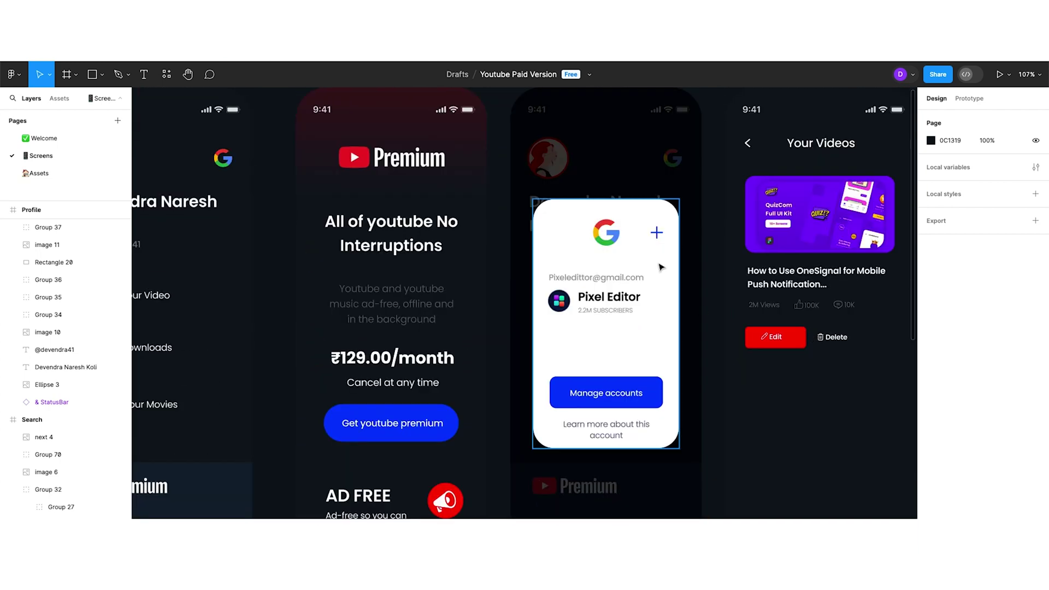
pyautogui.click(603, 243)
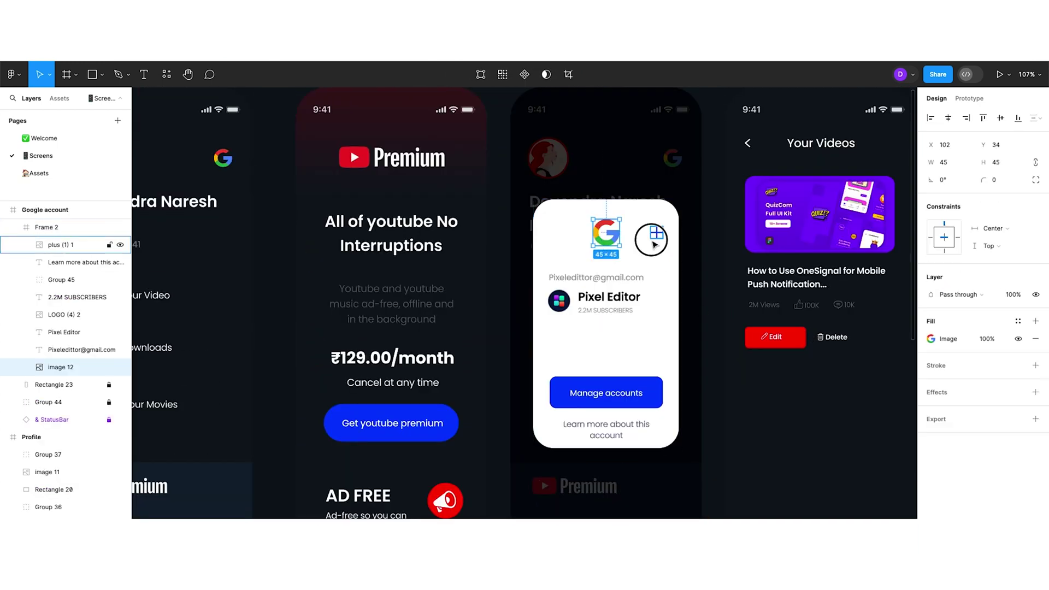
pyautogui.click(651, 237)
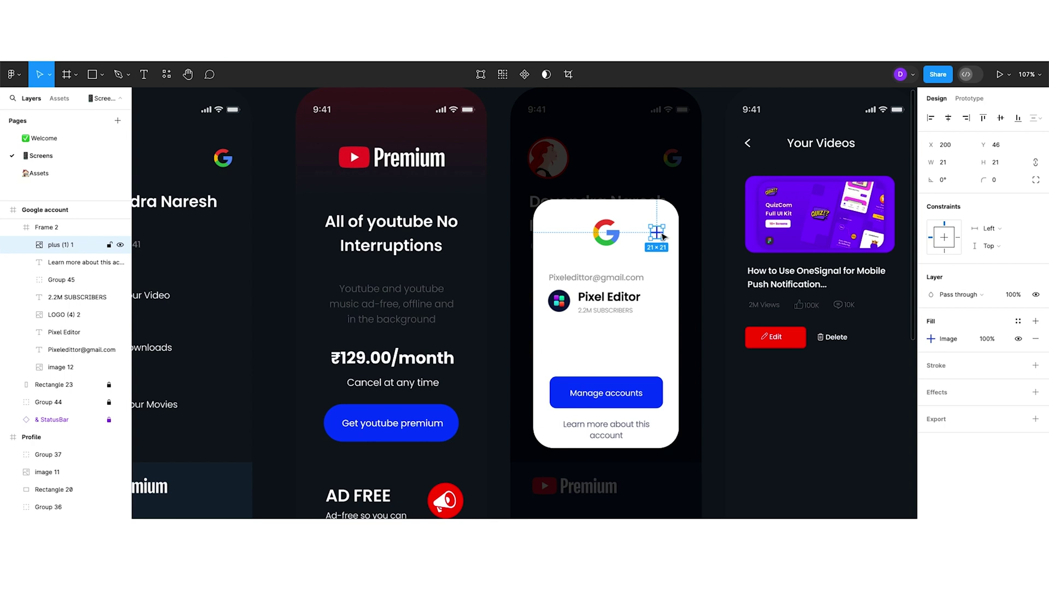
pyautogui.click(609, 296)
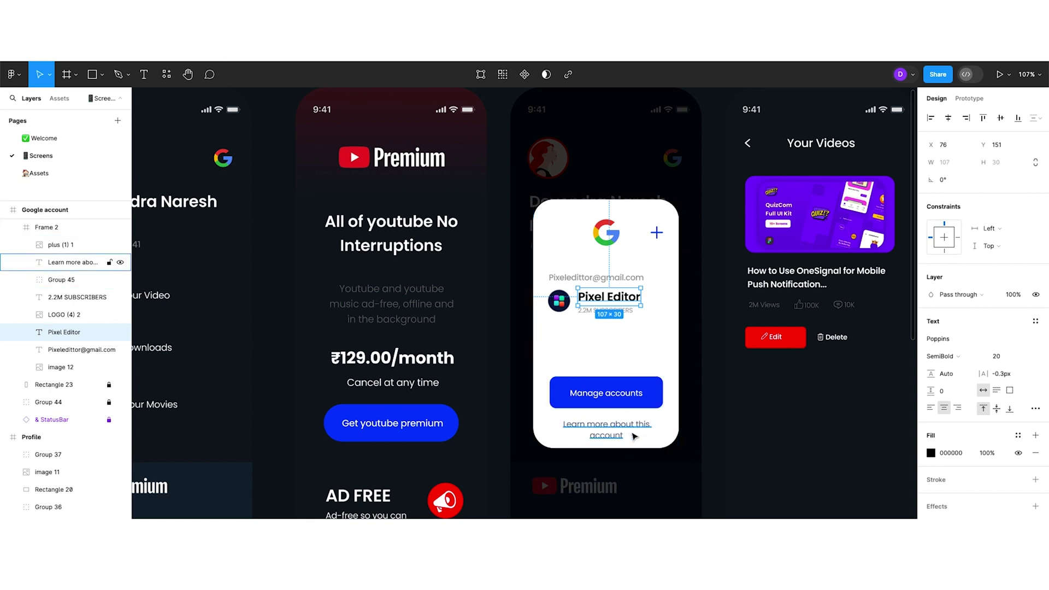
pyautogui.hscroll(5, 634, 435)
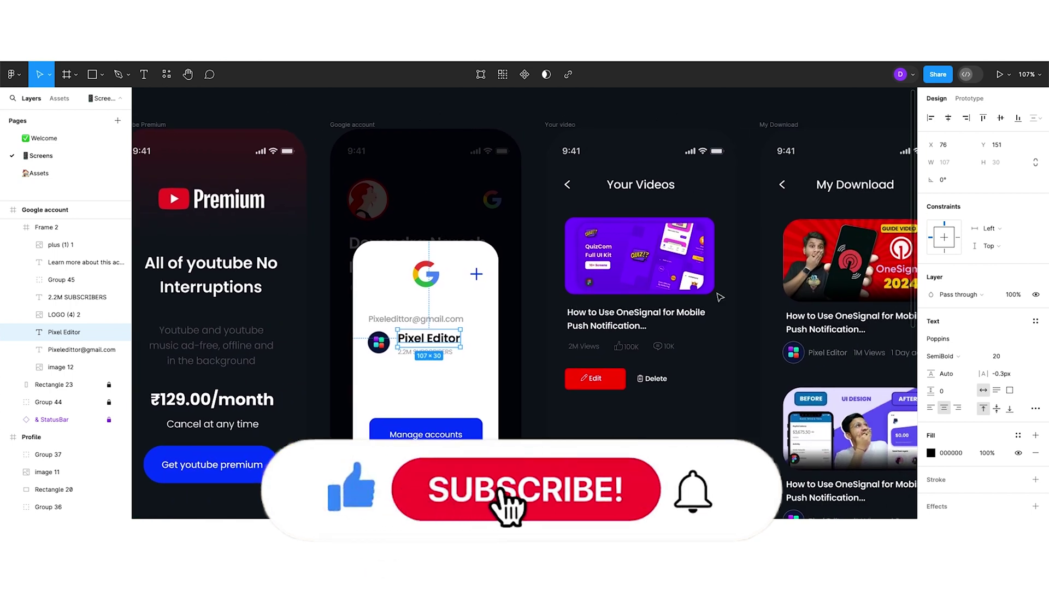
pyautogui.scroll(3, 650, 122)
pyautogui.hscroll(1, 637, 214)
pyautogui.click(607, 203)
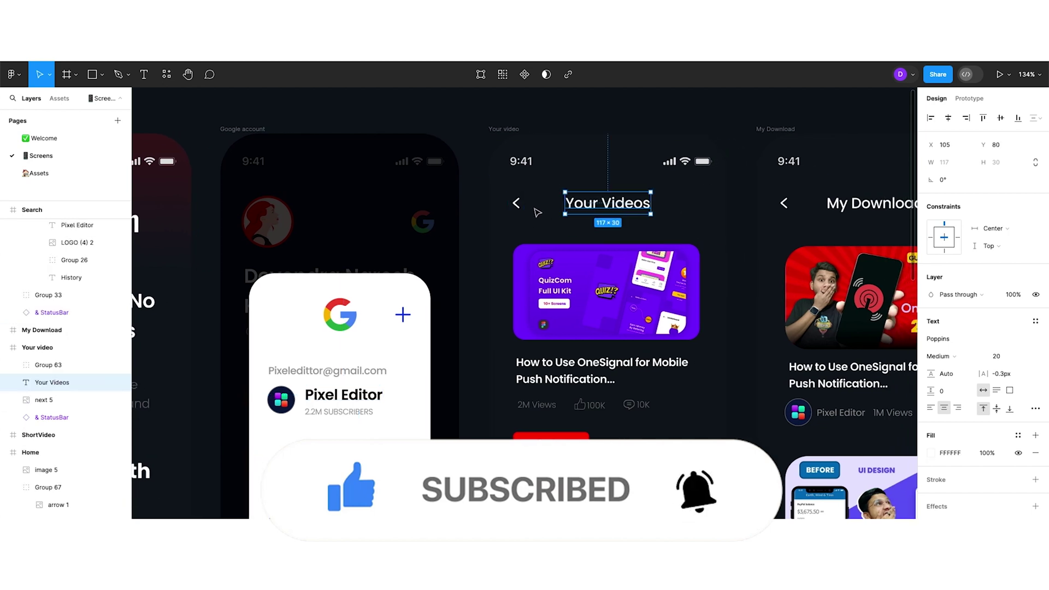
pyautogui.click(517, 204)
pyautogui.click(634, 208)
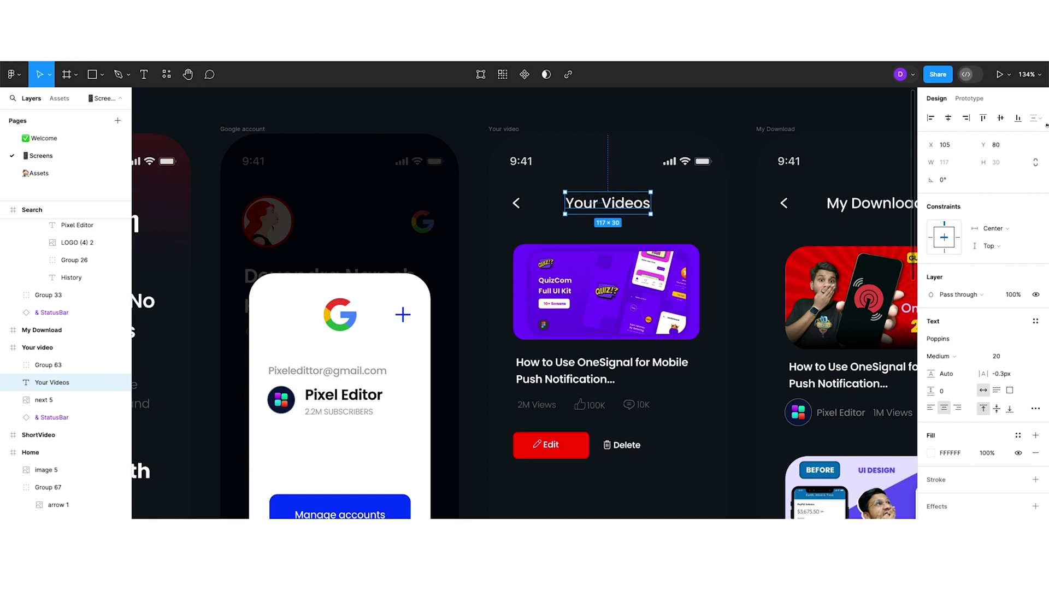
pyautogui.click(663, 117)
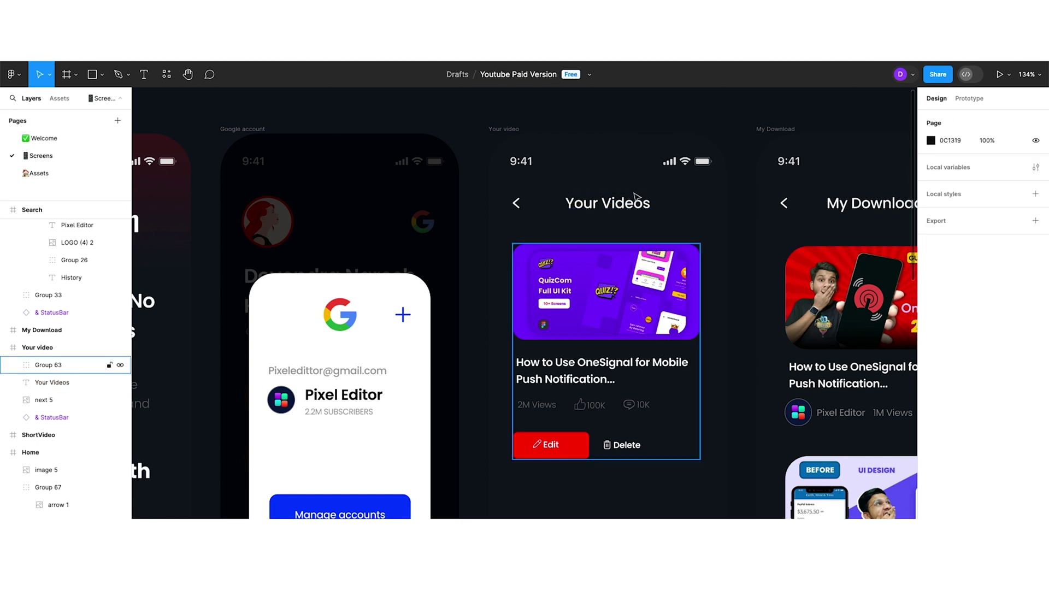
pyautogui.scroll(-3, 683, 218)
pyautogui.scroll(-1, 685, 240)
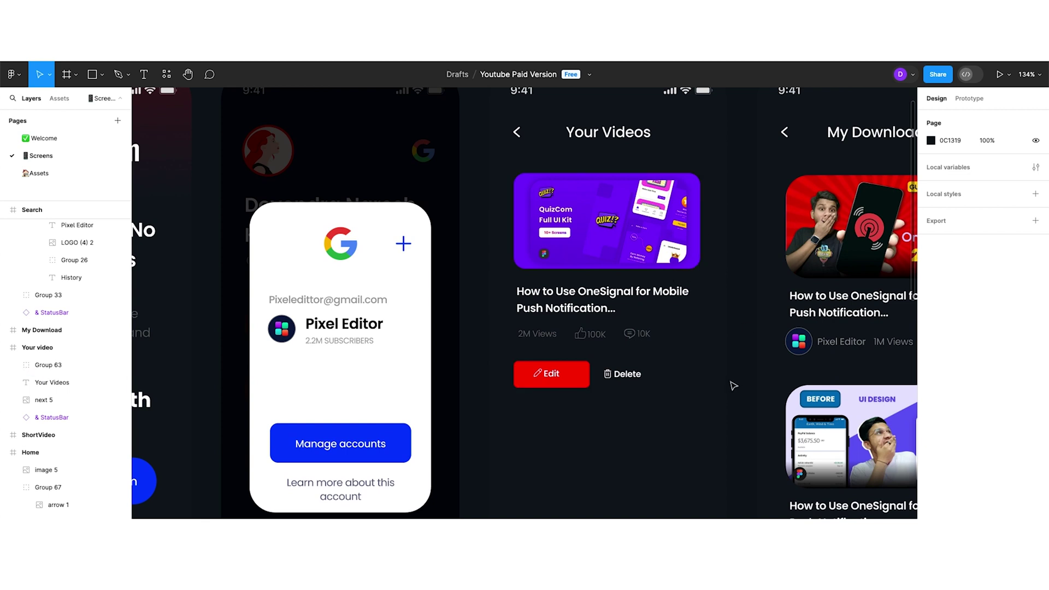
pyautogui.scroll(-5, 733, 385)
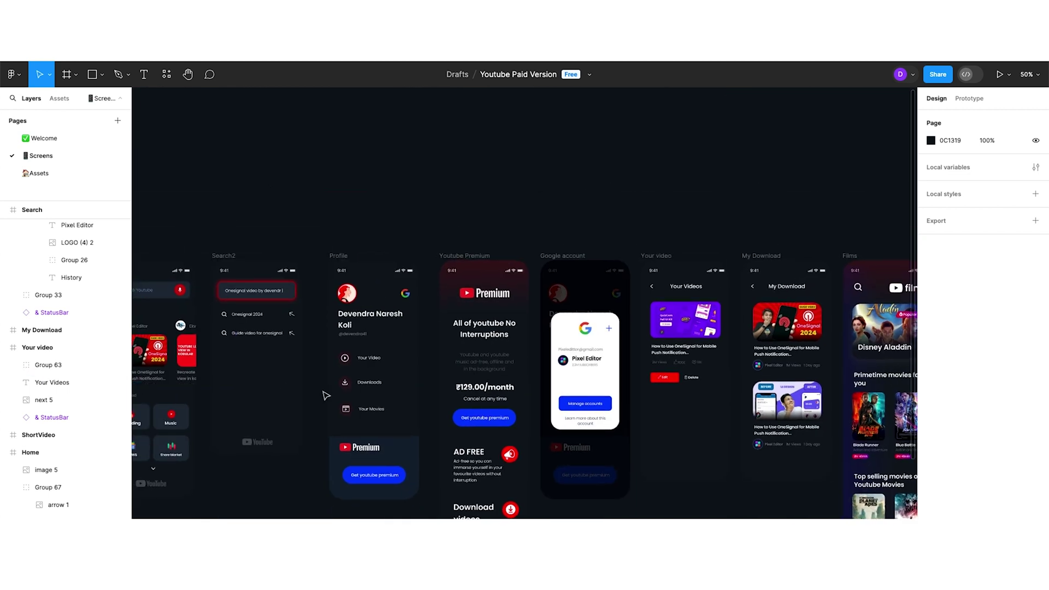
pyautogui.hscroll(-8, 326, 394)
pyautogui.hscroll(10, 326, 394)
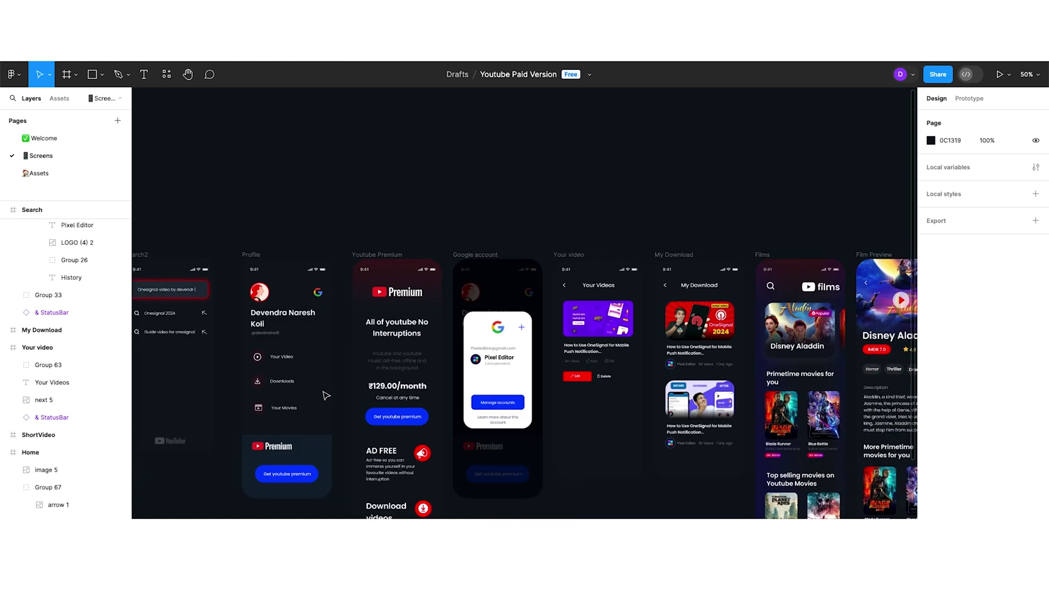
pyautogui.scroll(5, 558, 411)
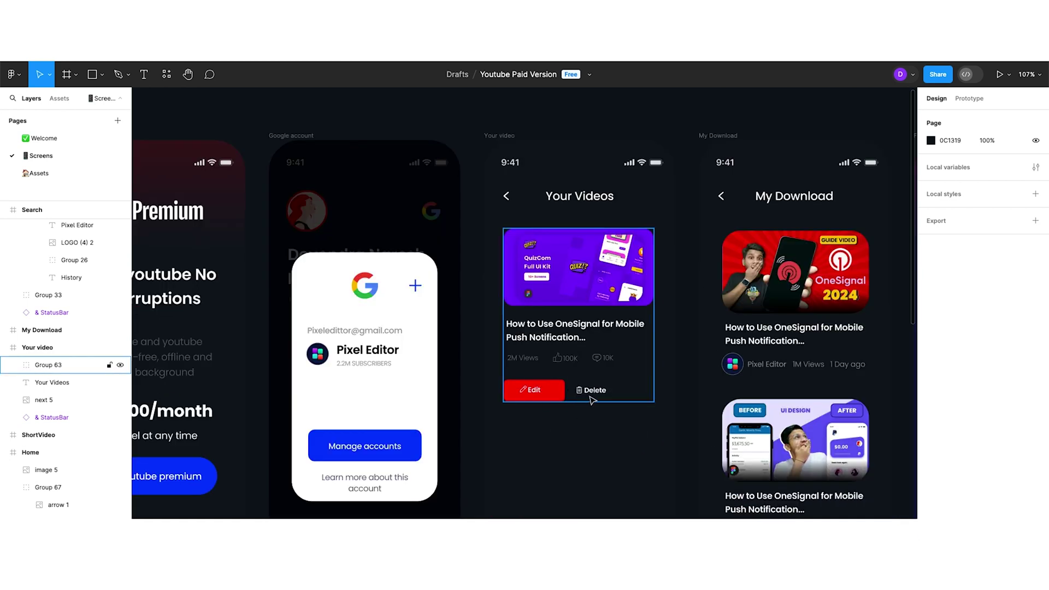
pyautogui.scroll(3, 592, 397)
pyautogui.hscroll(4, 639, 377)
pyautogui.scroll(2, 683, 358)
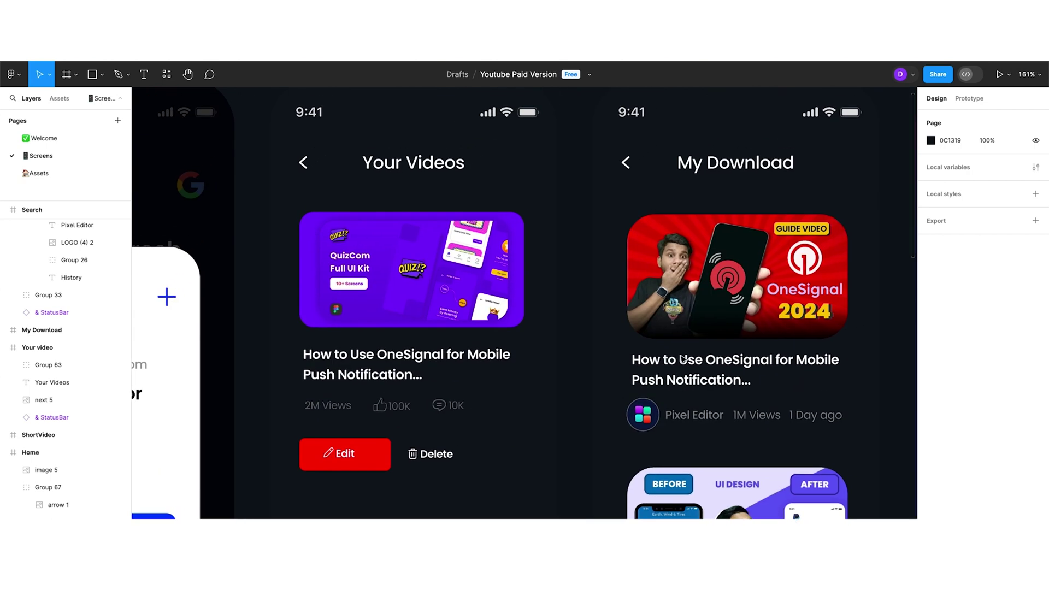
pyautogui.scroll(-3, 704, 257)
pyautogui.scroll(1, 713, 251)
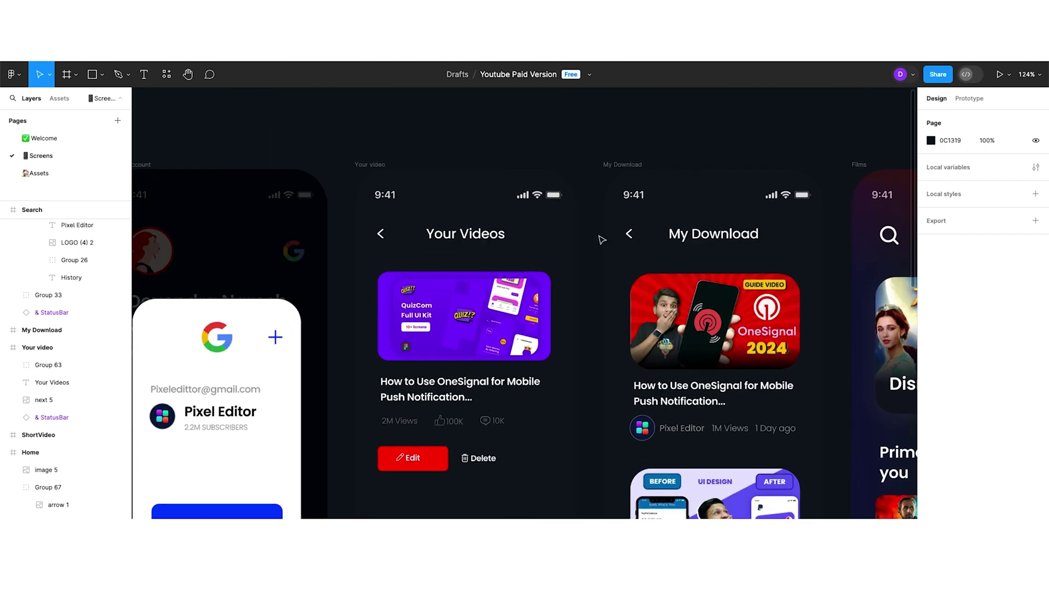
pyautogui.scroll(-3, 670, 265)
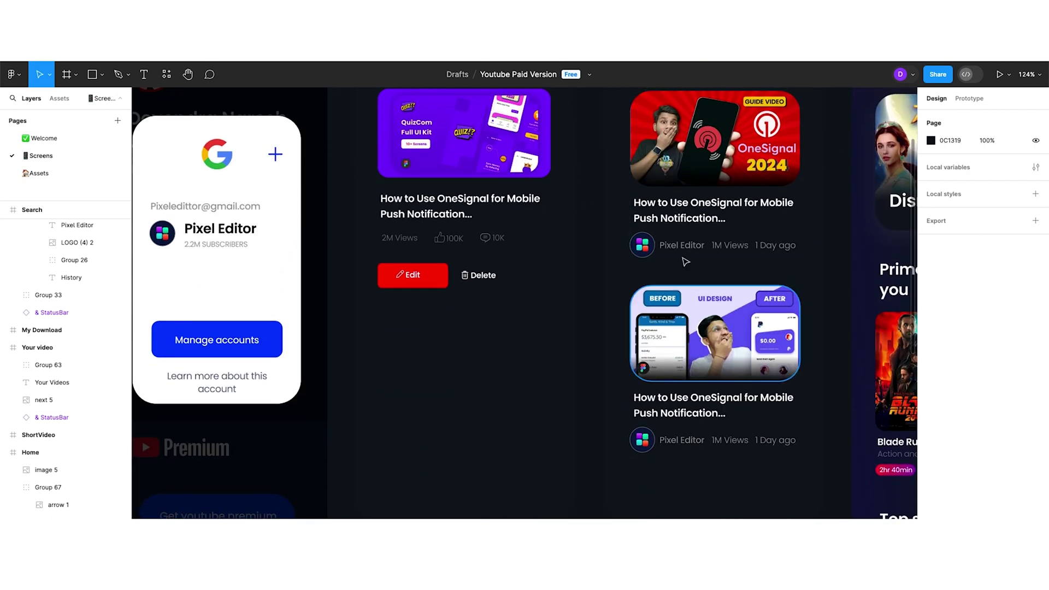
pyautogui.click(761, 366)
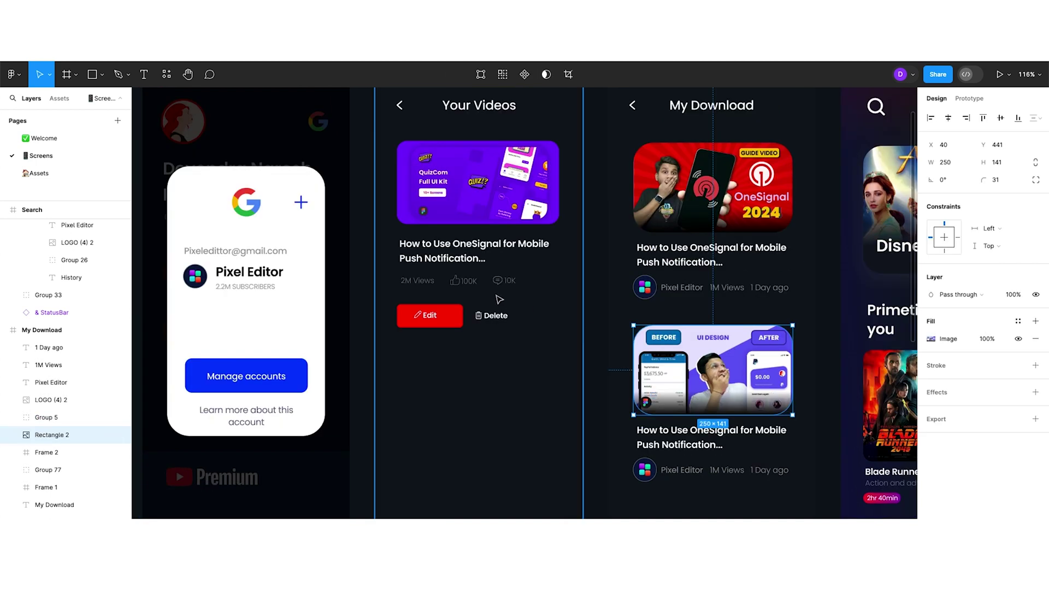
pyautogui.scroll(-2, 499, 300)
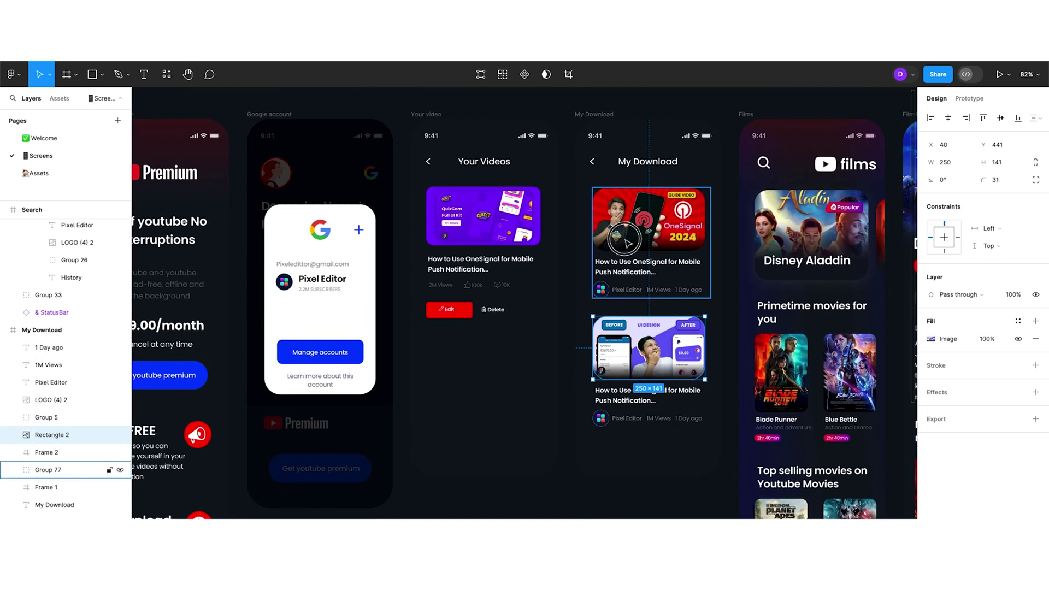
pyautogui.click(632, 275)
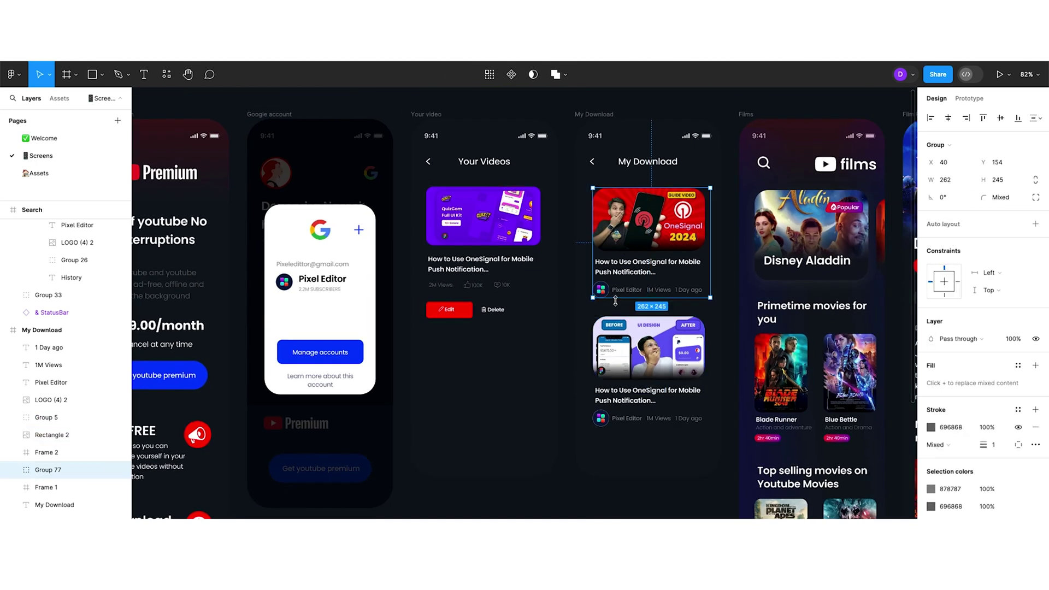
pyautogui.hscroll(-10, 437, 281)
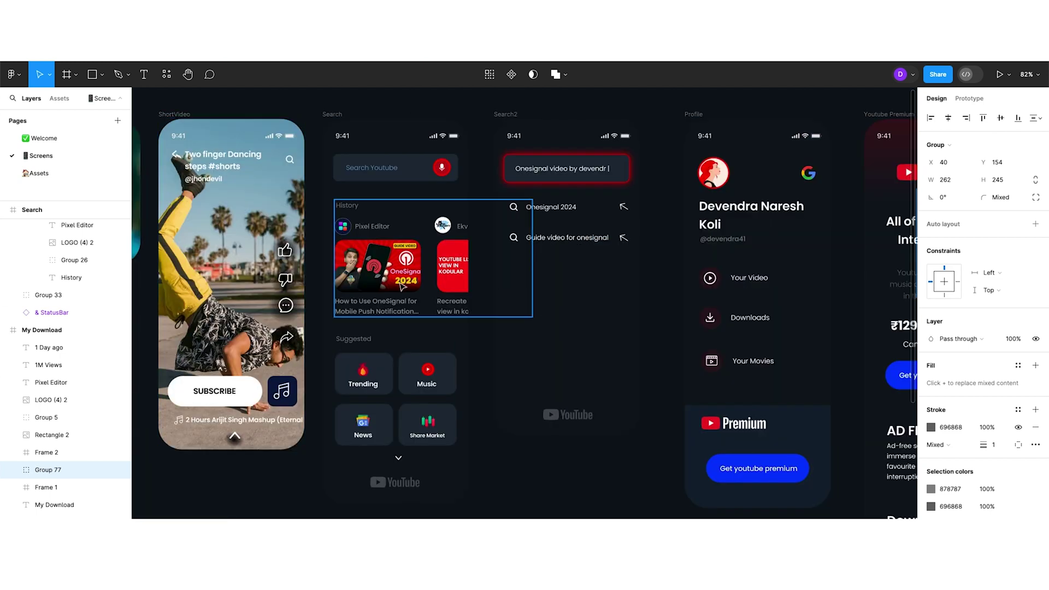
pyautogui.hscroll(15, 402, 286)
pyautogui.click(819, 333)
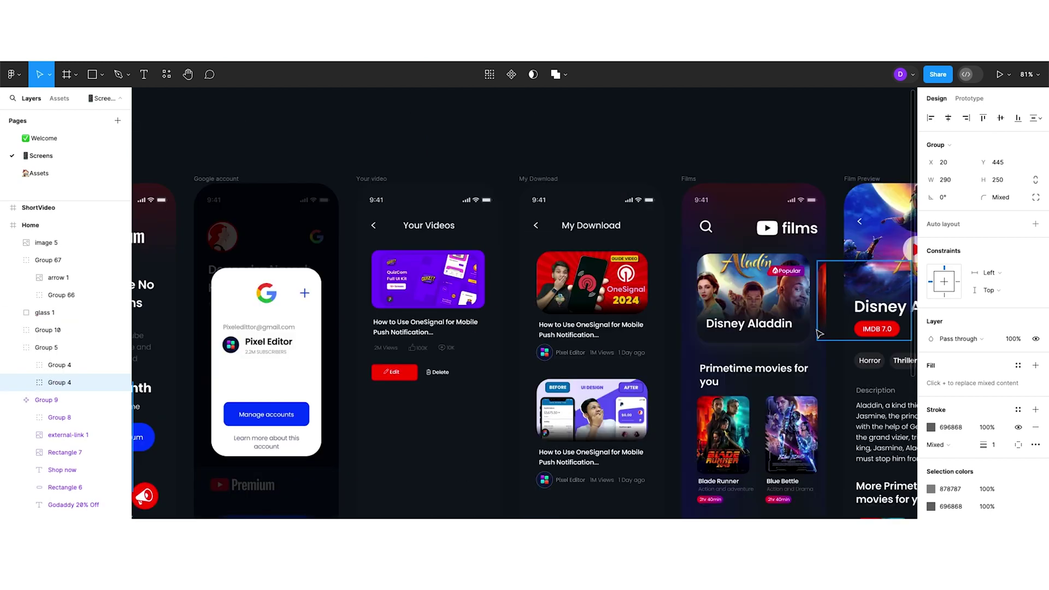
pyautogui.hscroll(3, 819, 333)
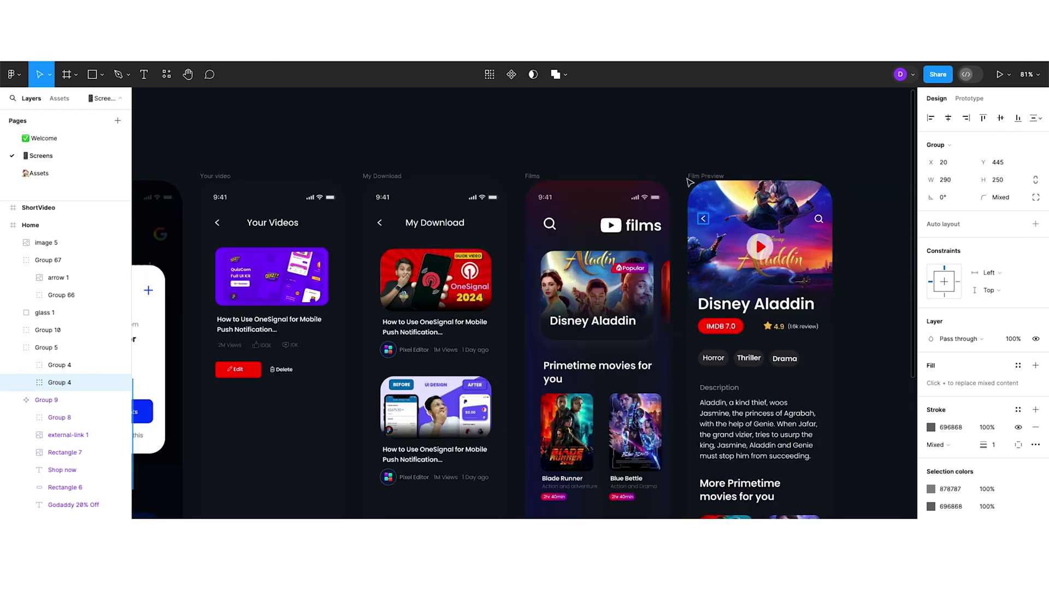
pyautogui.scroll(5, 672, 296)
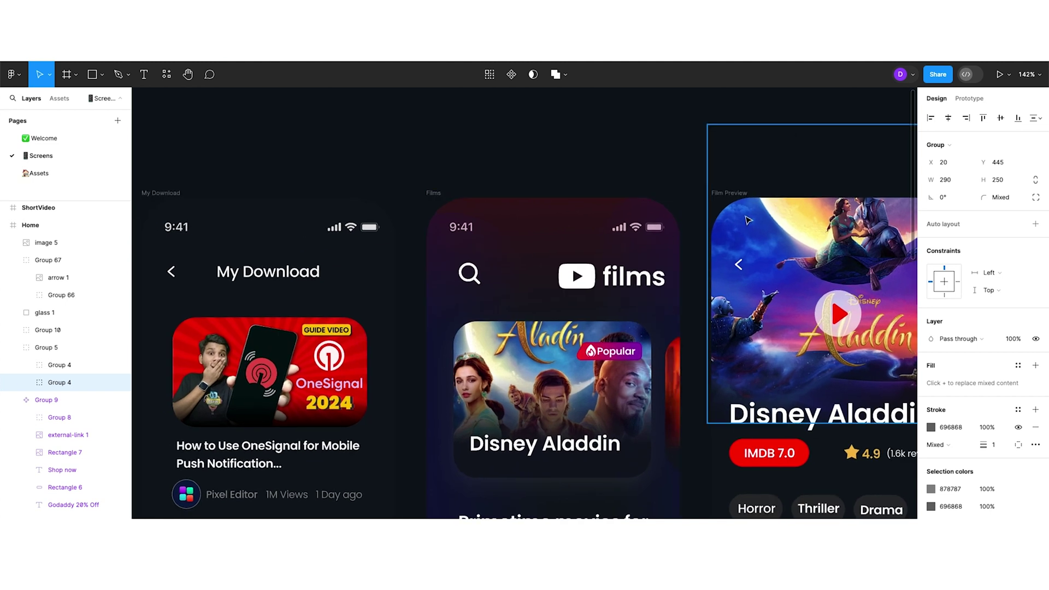
pyautogui.scroll(-2, 764, 202)
pyautogui.scroll(-5, 515, 309)
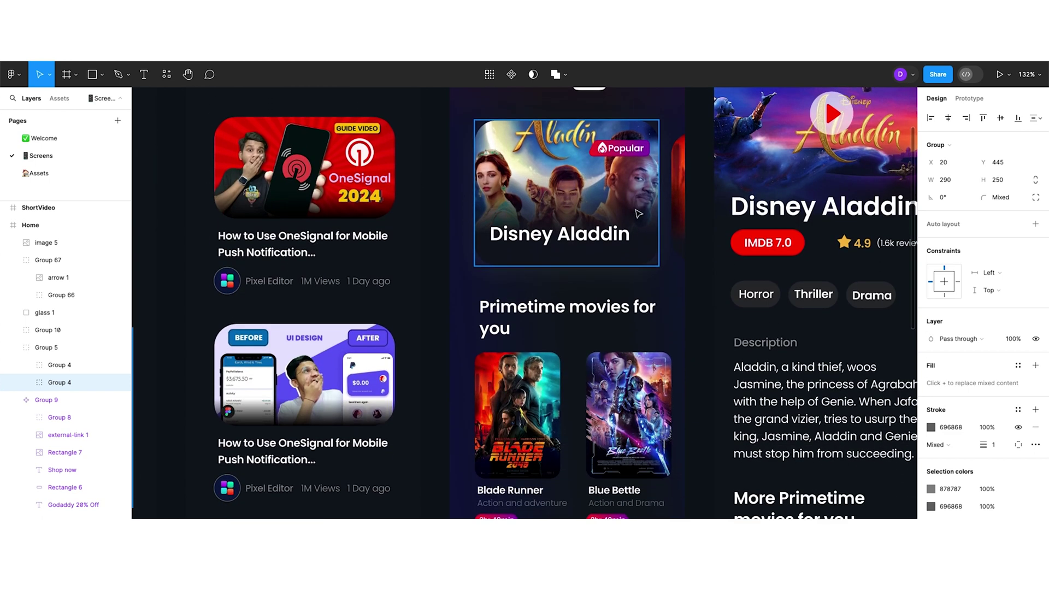
pyautogui.scroll(-4, 584, 347)
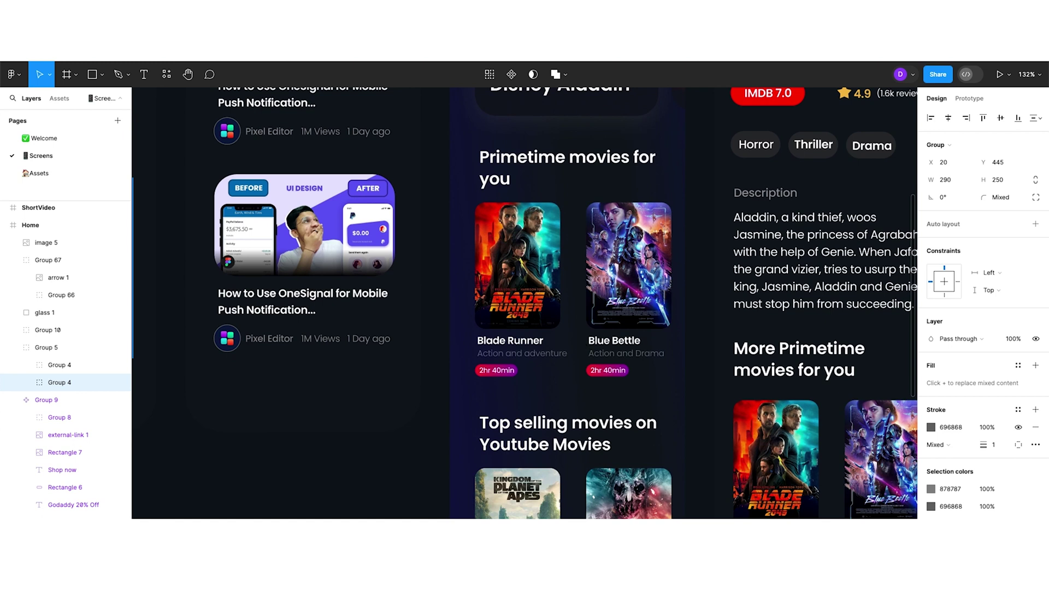
pyautogui.hscroll(5, 581, 219)
pyautogui.scroll(3, 582, 219)
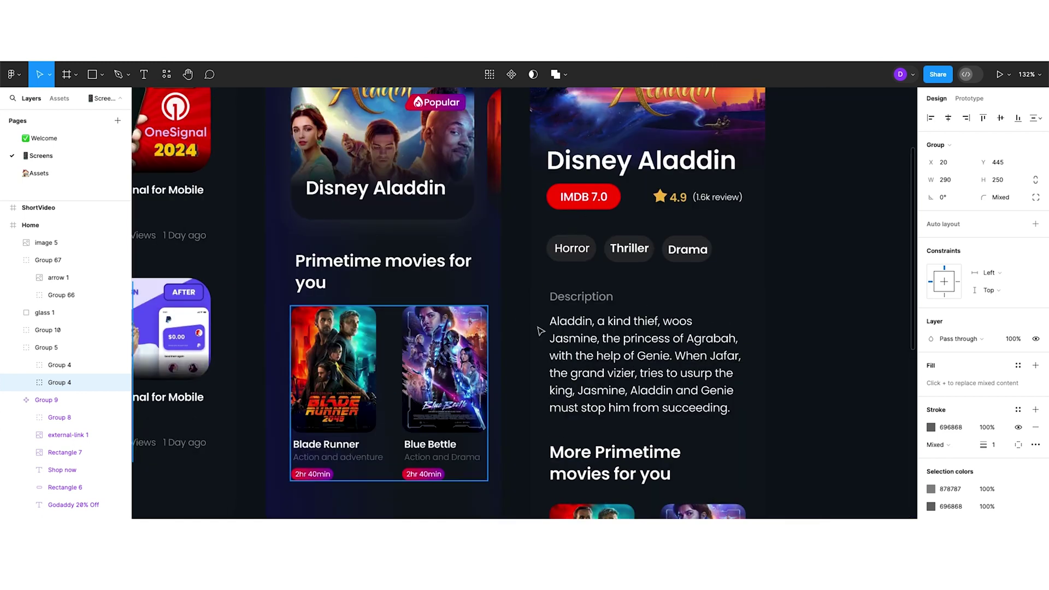
pyautogui.scroll(3, 540, 331)
pyautogui.hscroll(1, 541, 331)
pyautogui.scroll(3, 603, 302)
pyautogui.hscroll(3, 603, 302)
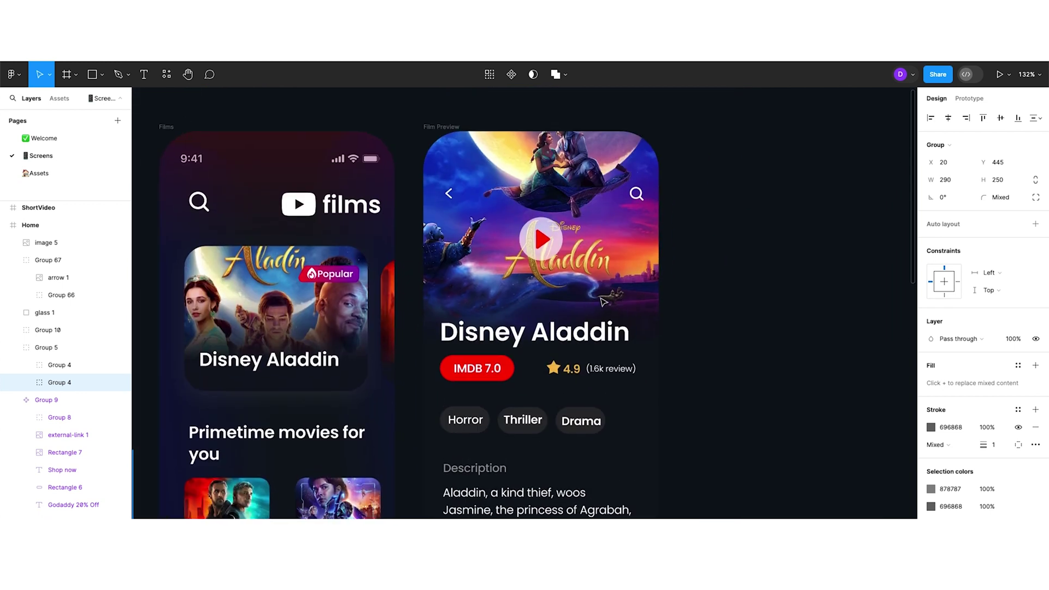
pyautogui.scroll(-5, 780, 186)
pyautogui.scroll(3, 780, 186)
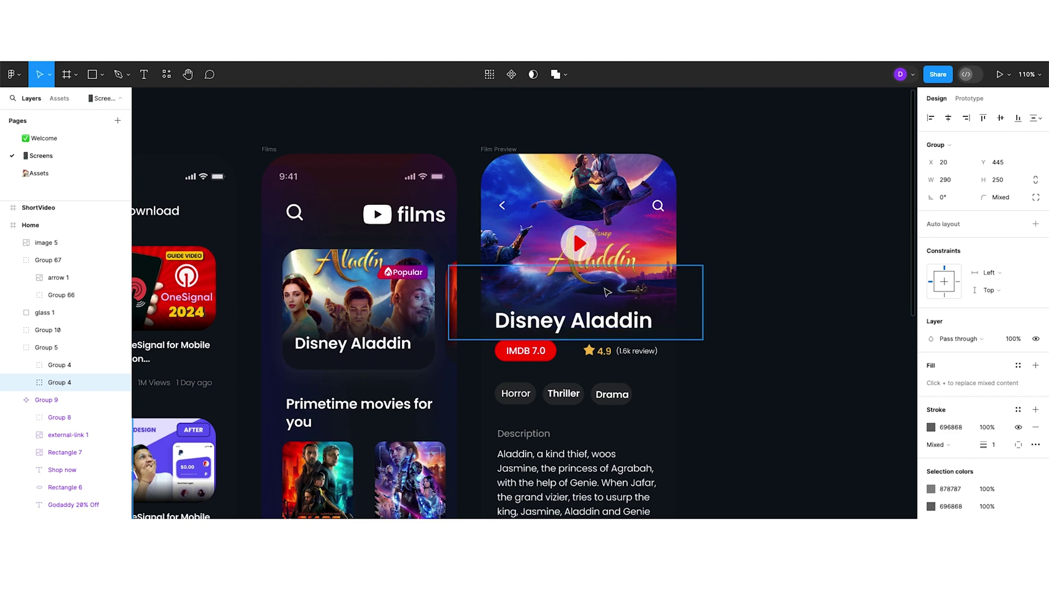
pyautogui.scroll(-1, 623, 356)
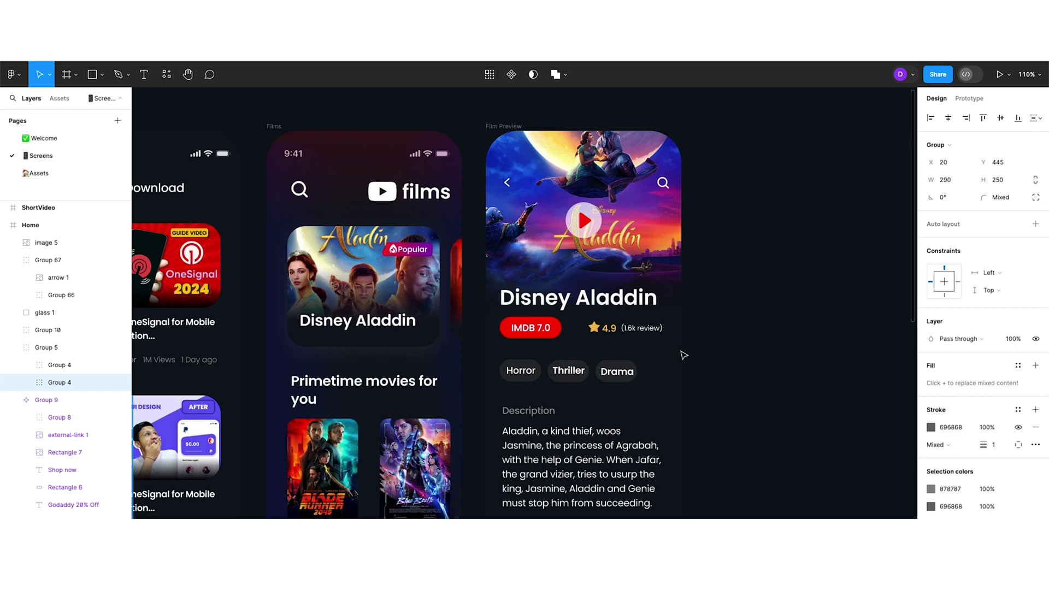
pyautogui.scroll(-5, 683, 355)
pyautogui.scroll(3, 683, 355)
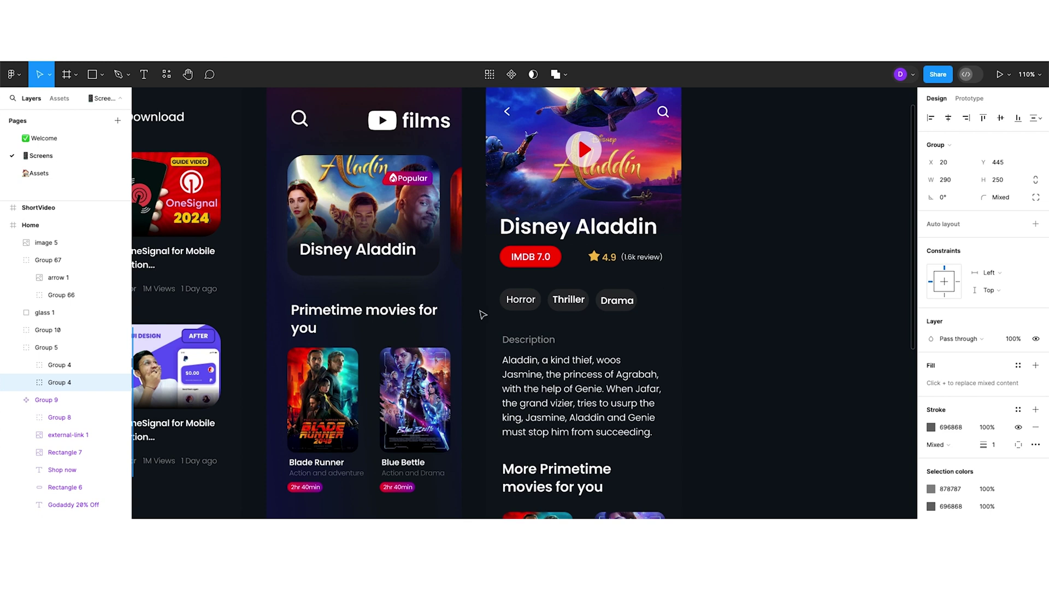
# Select the Horror, Thriller and Drama genre tags, then move the selection to the Description block.
pyautogui.moveTo(675, 315); pyautogui.dragTo(441, 296)
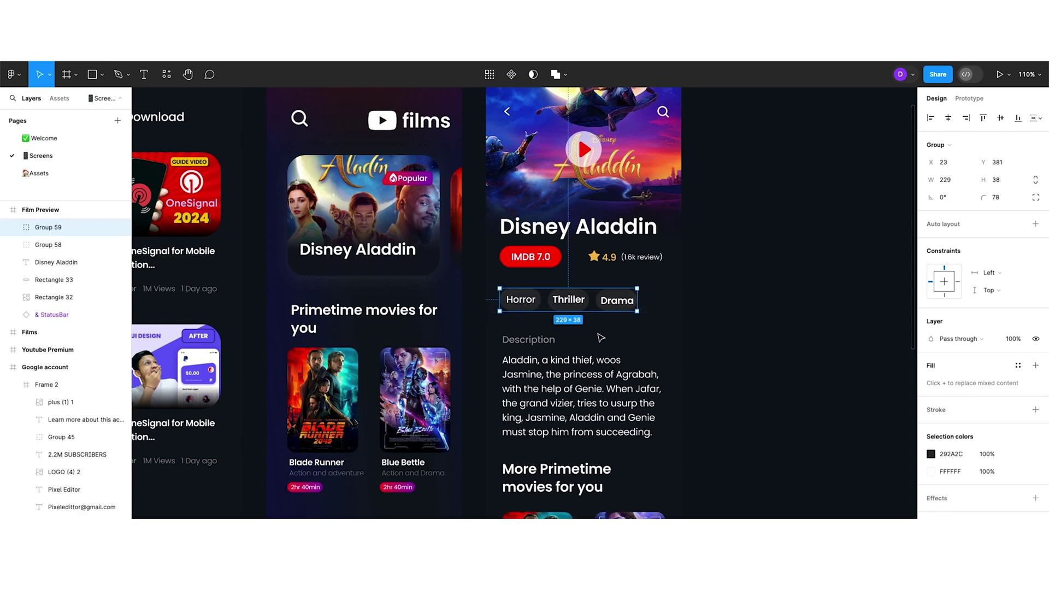
pyautogui.scroll(-3, 601, 328)
pyautogui.press('Tab')
pyautogui.scroll(-2, 554, 337)
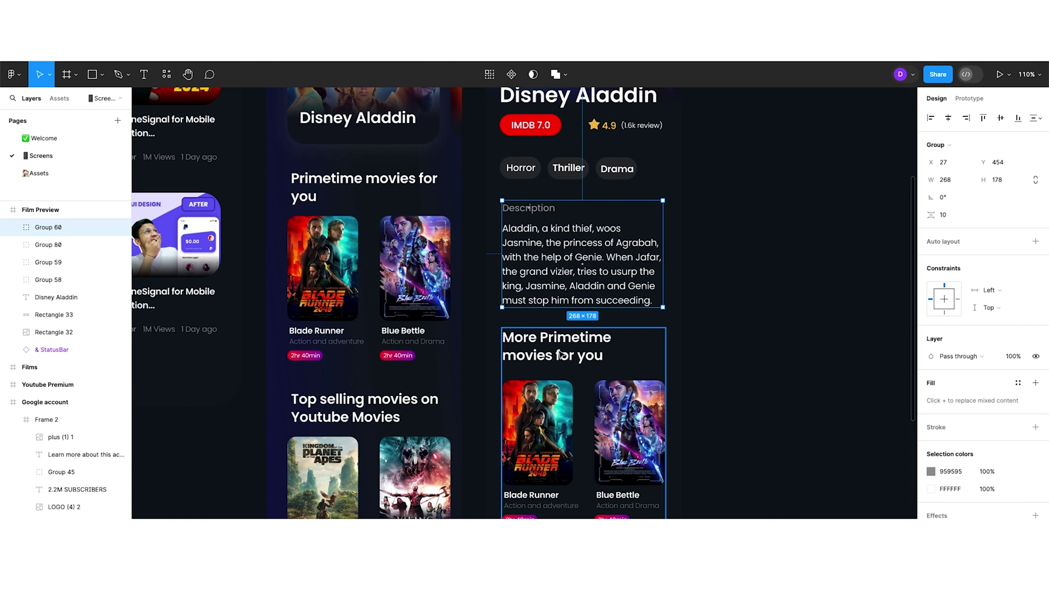
# Zoom out and show the author's Community profile with kits like Paypal FREE and Foodyz.
pyautogui.scroll(2, 560, 353)
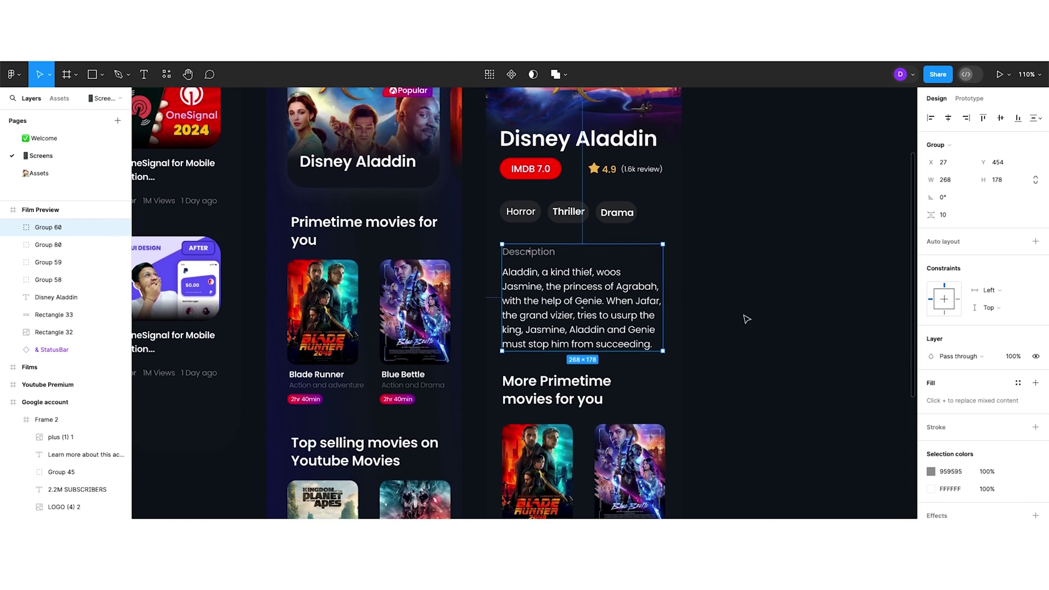
pyautogui.scroll(-5, 746, 319)
pyautogui.scroll(2, 746, 319)
pyautogui.hscroll(-2, 746, 319)
pyautogui.hscroll(-4, 746, 319)
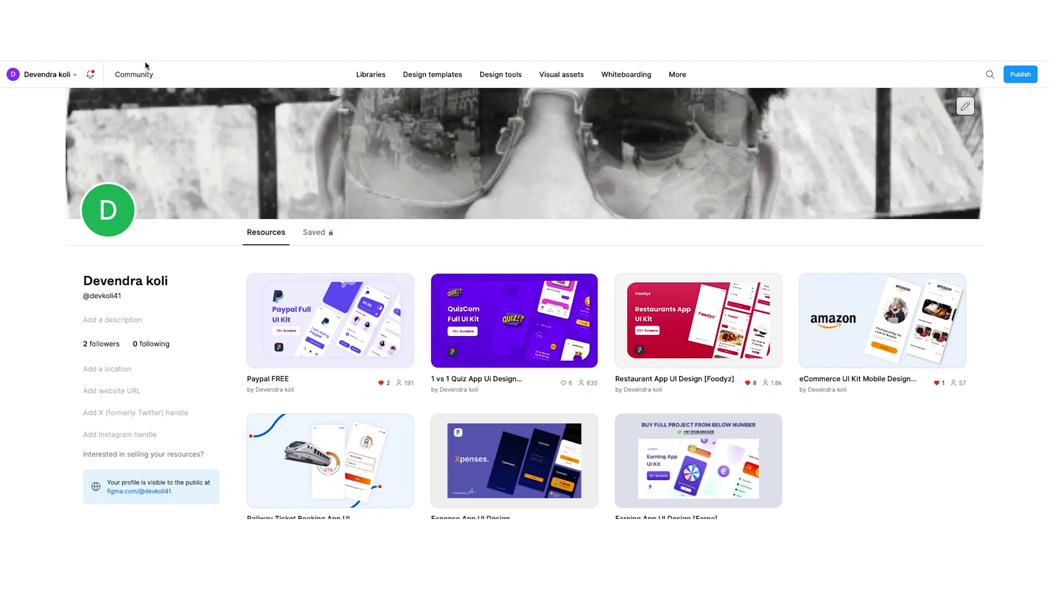
pyautogui.moveTo(336, 348)
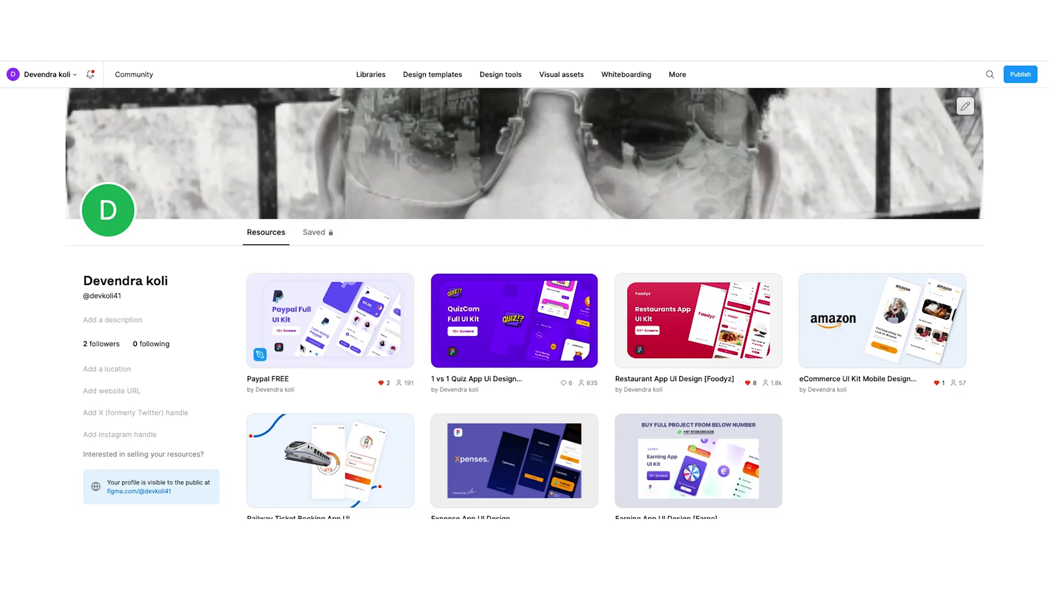